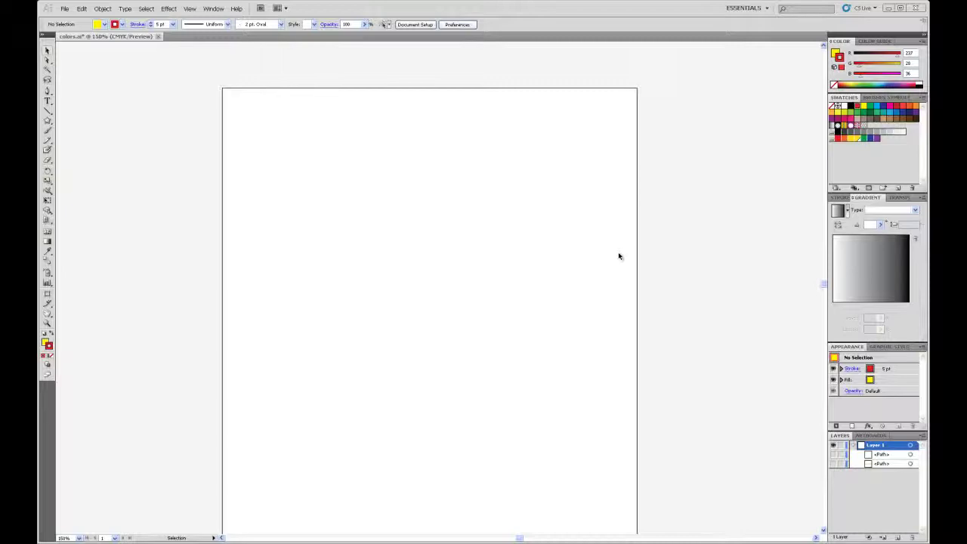
right_click(656, 206)
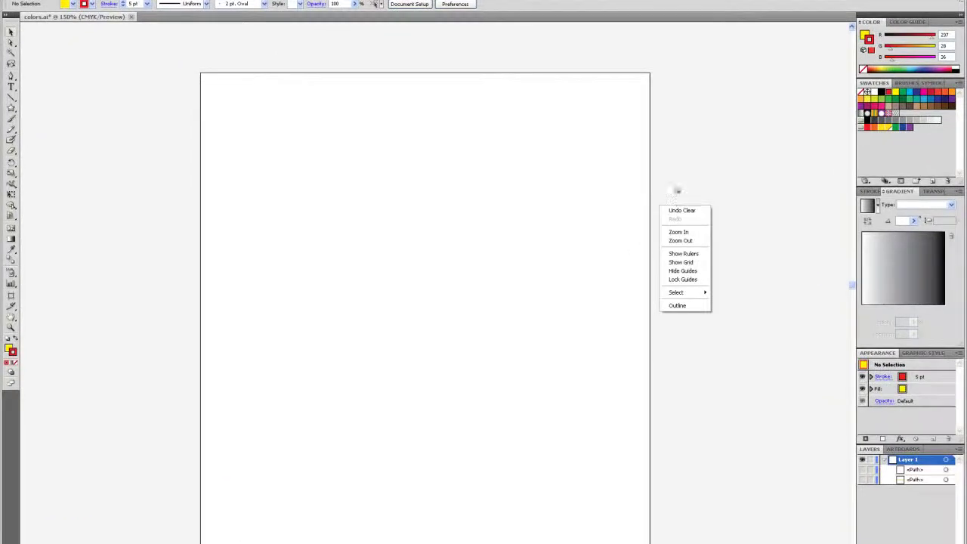
left_click(672, 163)
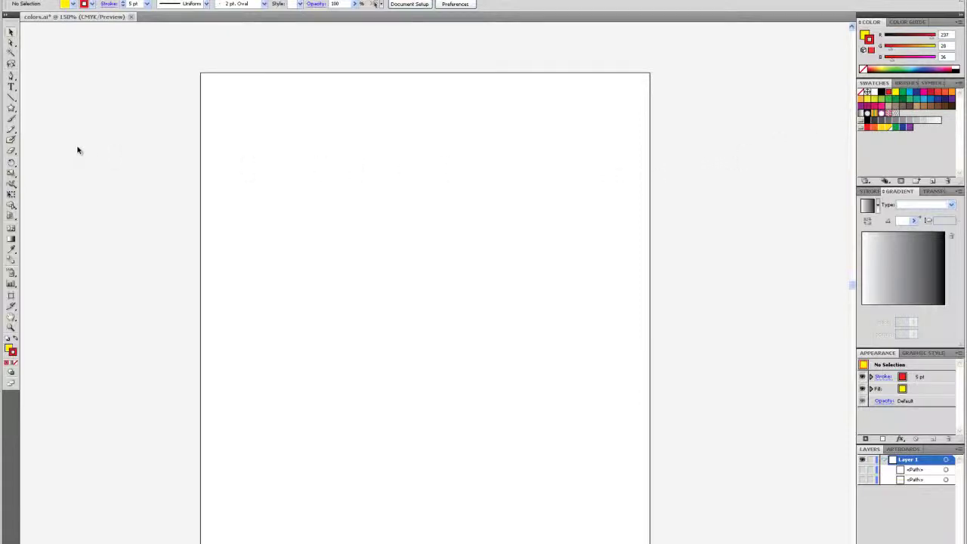
Step: Draw a five-pointed star about 162 by 170 px, move it fully inside the artboard's upper part, and leave it selected
left_click(12, 109)
mouse_move(423, 128)
left_mouse_down()
mouse_move(522, 194)
mouse_move(478, 190)
mouse_move(488, 168)
left_mouse_up()
left_click(10, 32)
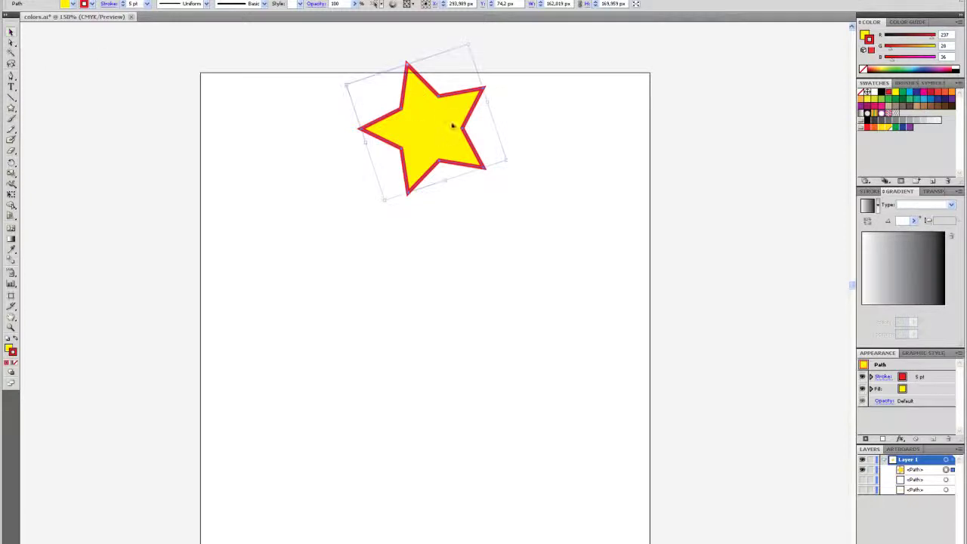
left_click_drag(451, 126, 507, 190)
left_click(588, 220)
left_click(501, 198)
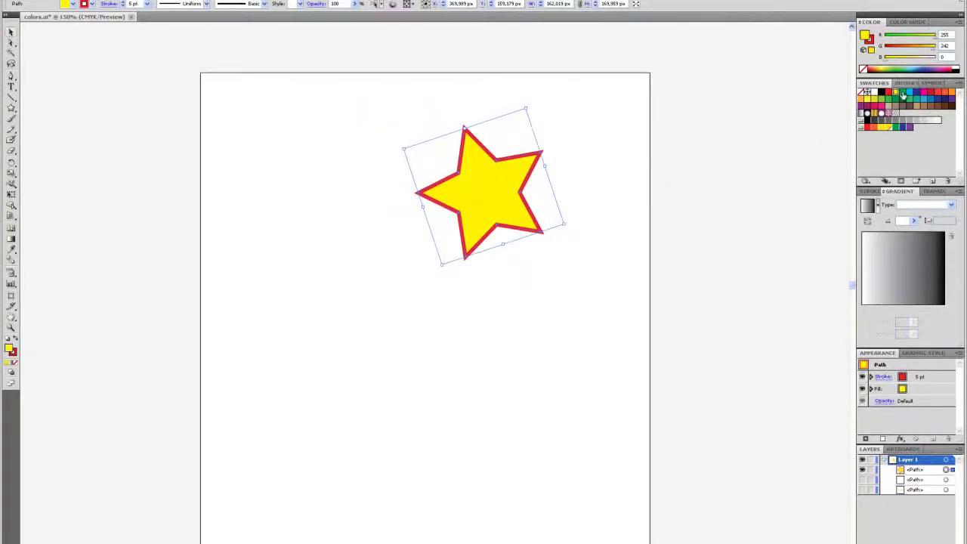
Step: Try a light blue swatch as the star's fill, and set the fill back to yellow
left_click(894, 92)
left_click(895, 91)
left_click(910, 92)
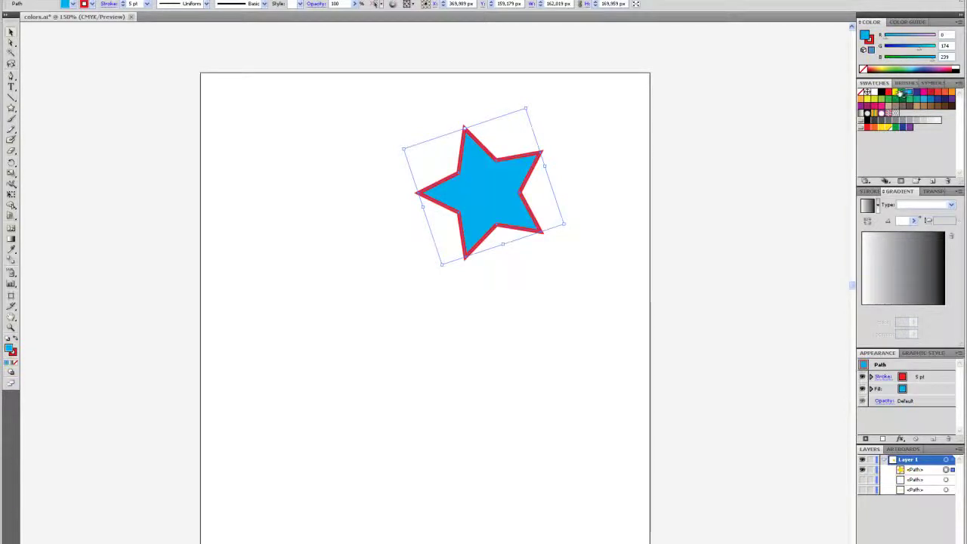
left_click(896, 91)
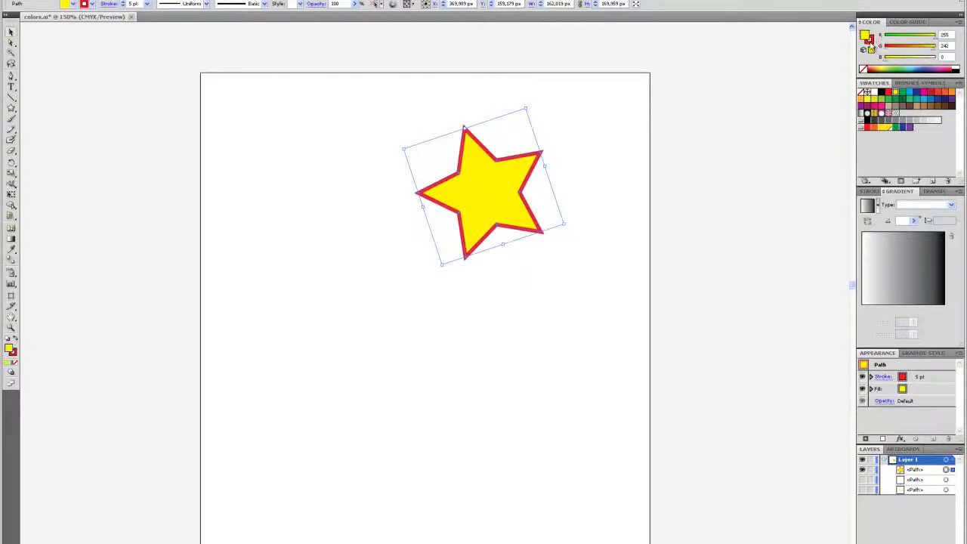
Step: Try a light blue swatch as the star's stroke, and set the stroke back to red
left_click(870, 41)
left_click(902, 92)
left_click(910, 91)
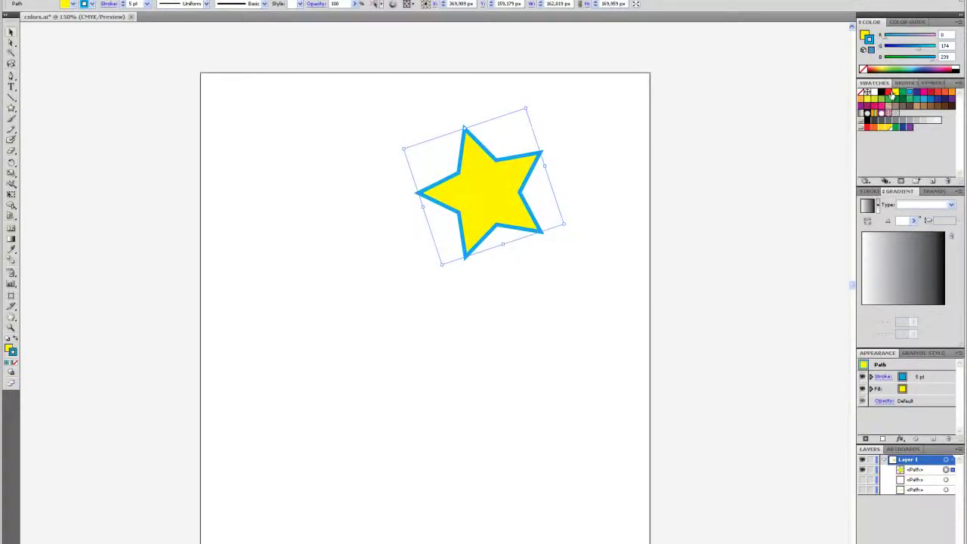
left_click(889, 91)
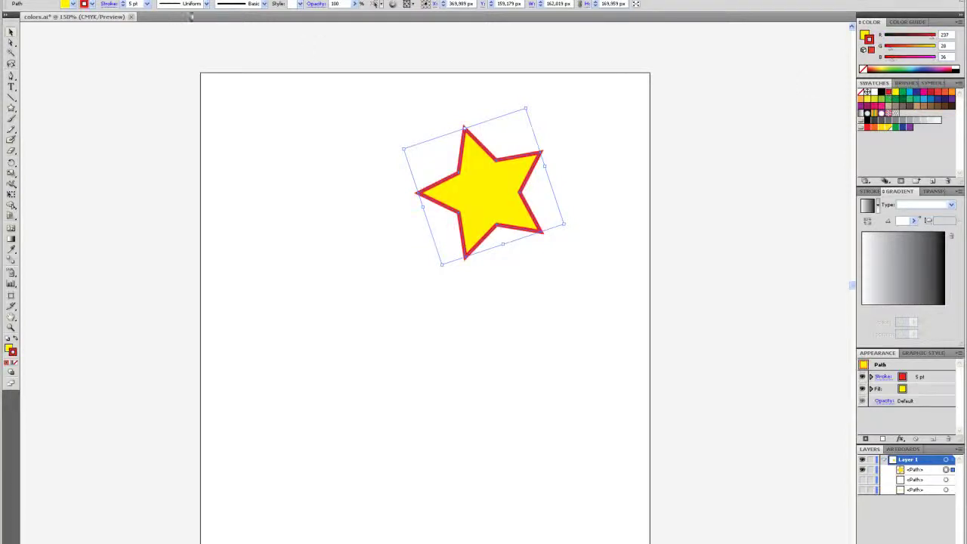
Step: Try a 12 pt stroke weight on the star, and set it back to 5 pt
left_click(147, 3)
left_click(139, 104)
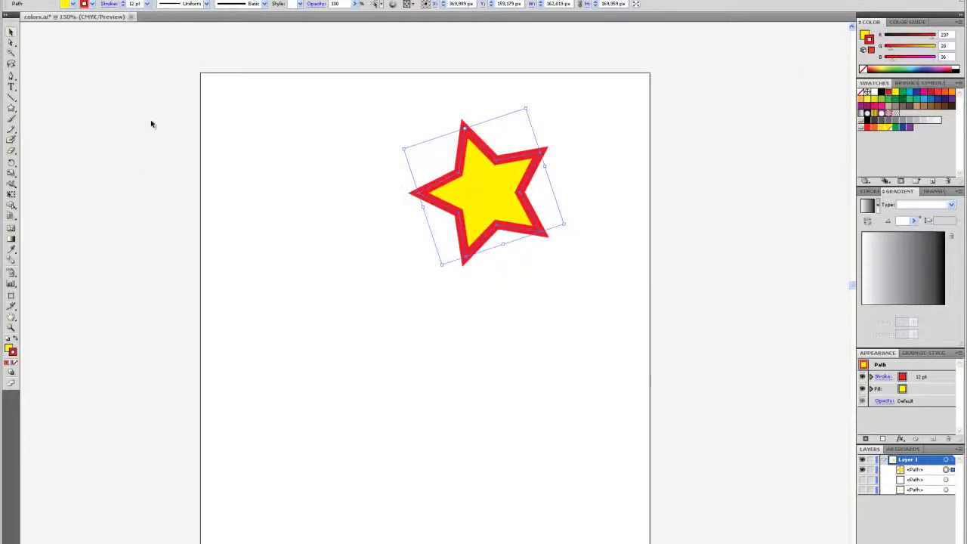
left_click(147, 4)
left_click(133, 62)
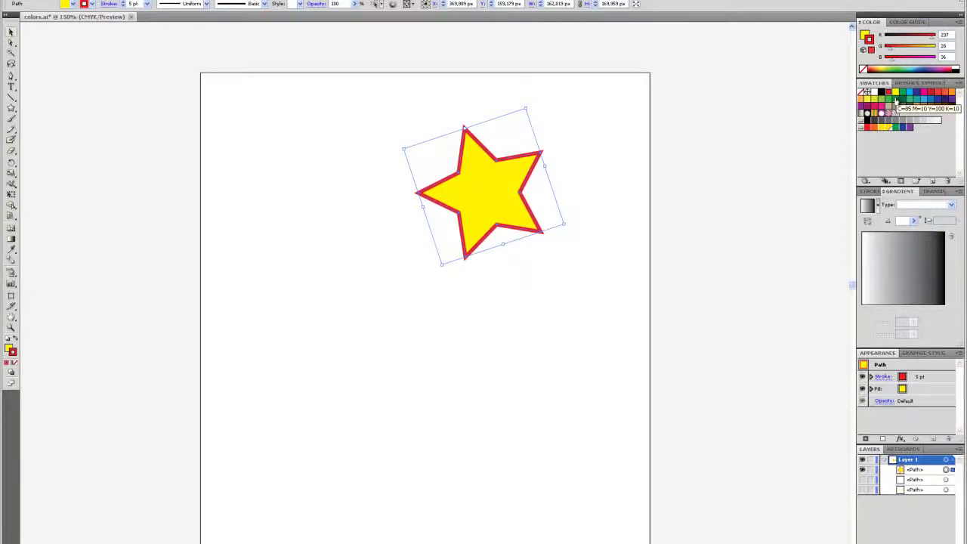
Step: Alternate the active colour between the star's fill and stroke, ending with the fill active
left_click(866, 38)
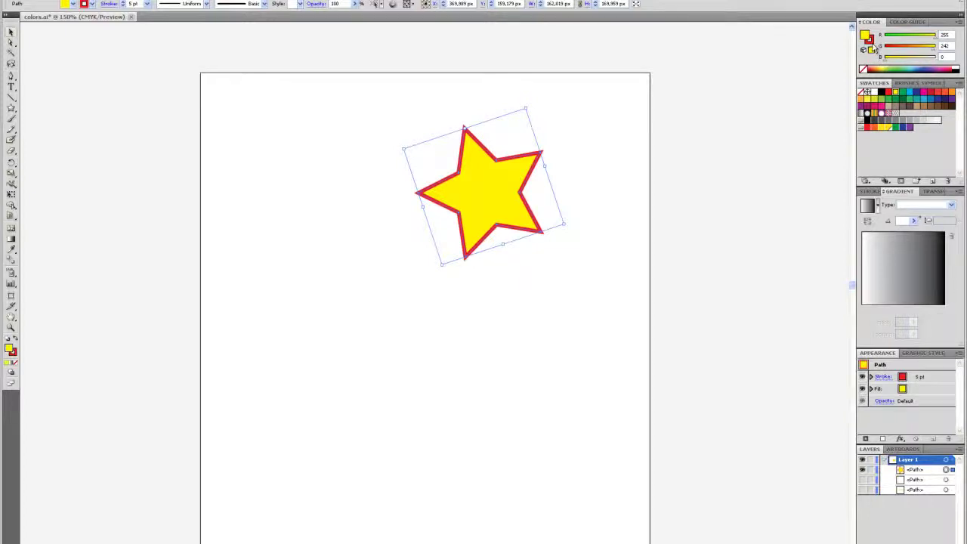
left_click(873, 45)
left_click(866, 36)
left_click(872, 43)
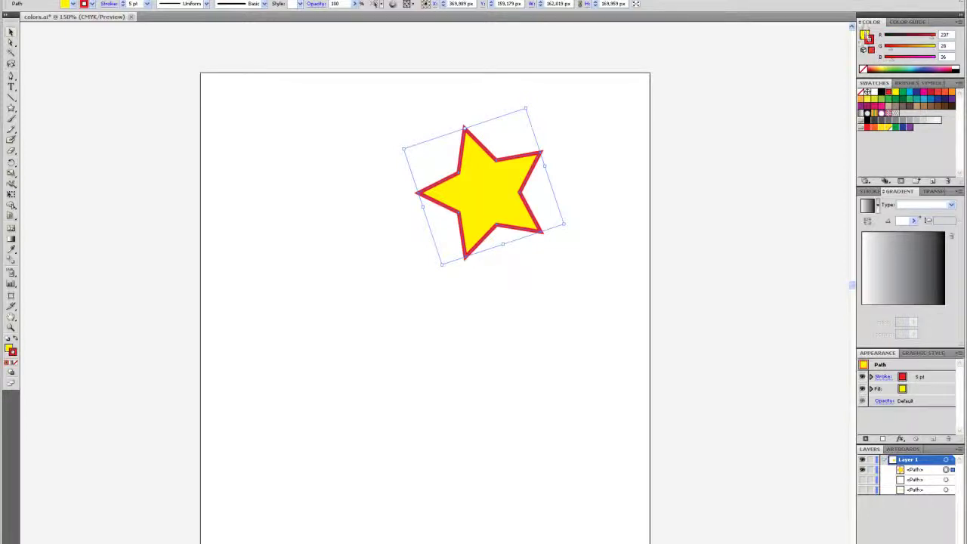
left_click(863, 33)
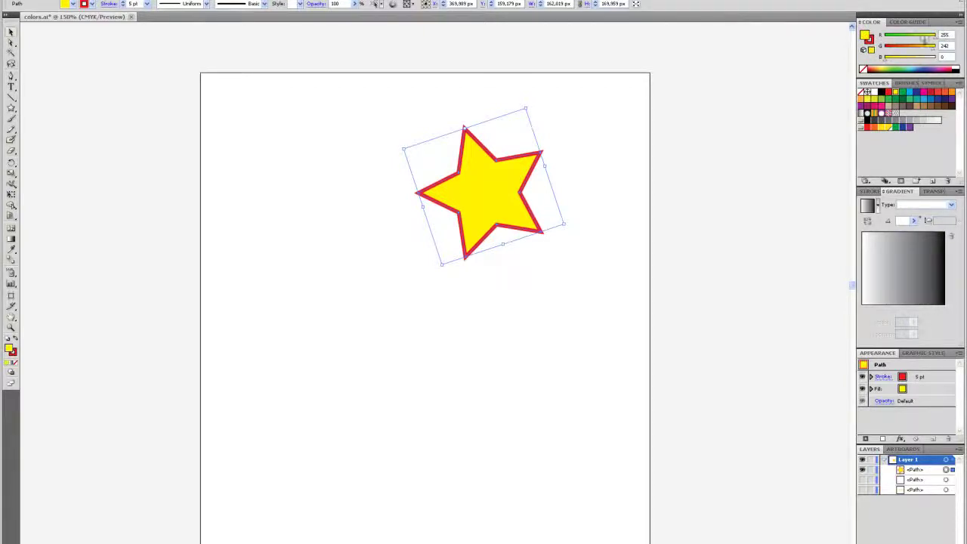
Step: Use the Color Picker to mix a purple with hue 272, saturation 63% and brightness 93%, and apply it as the star's fill
double_click(866, 36)
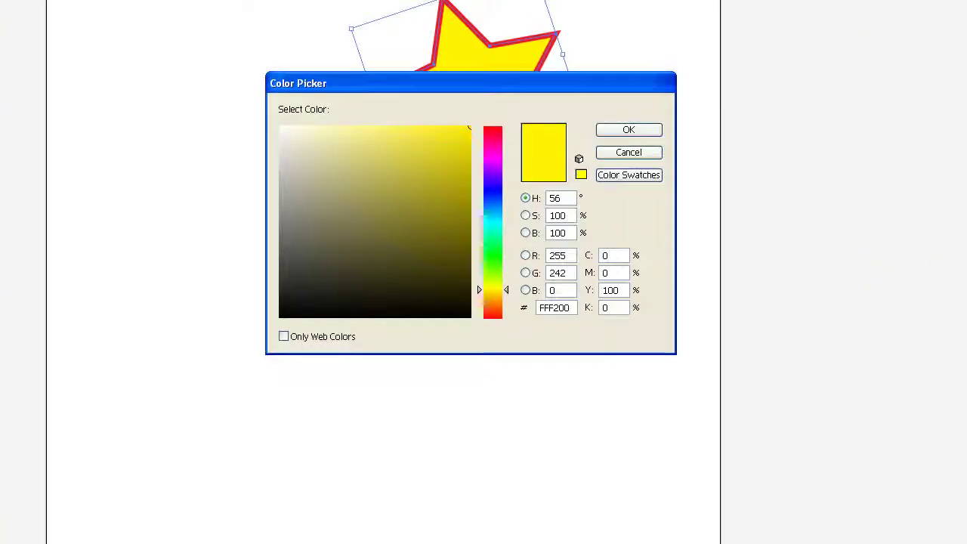
left_click_drag(539, 80, 527, 143)
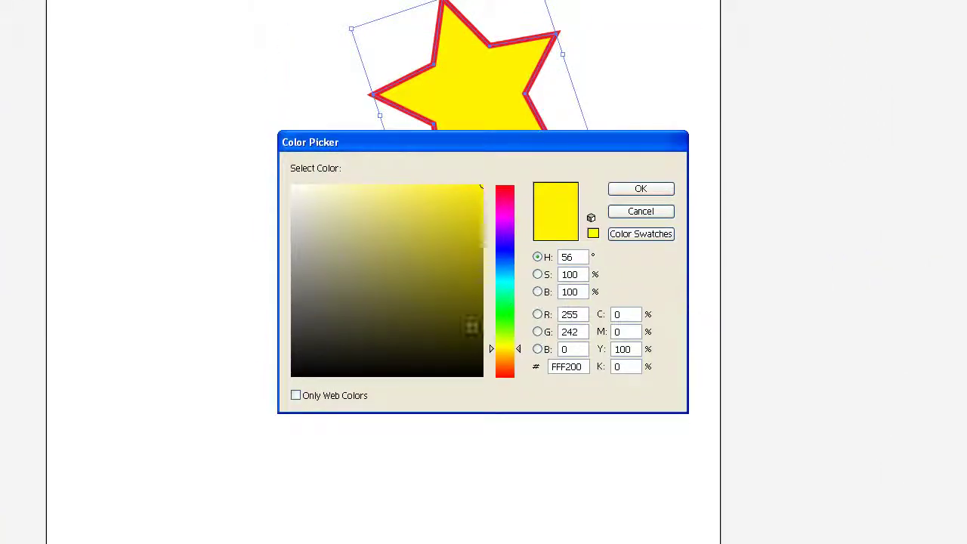
left_click(376, 206)
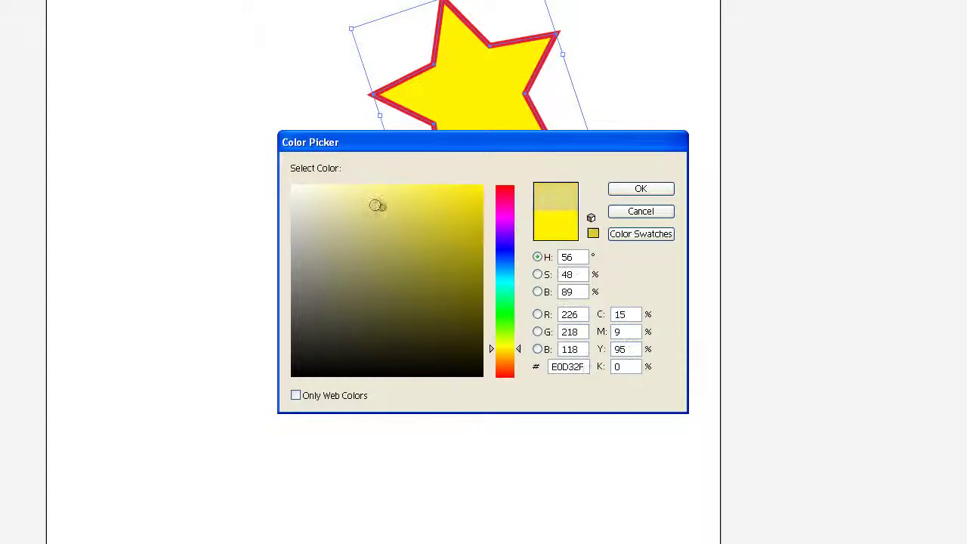
mouse_move(377, 206)
left_mouse_down()
mouse_move(464, 192)
mouse_move(344, 211)
left_mouse_up()
mouse_move(505, 370)
left_mouse_down()
mouse_move(509, 339)
mouse_move(510, 367)
left_mouse_up()
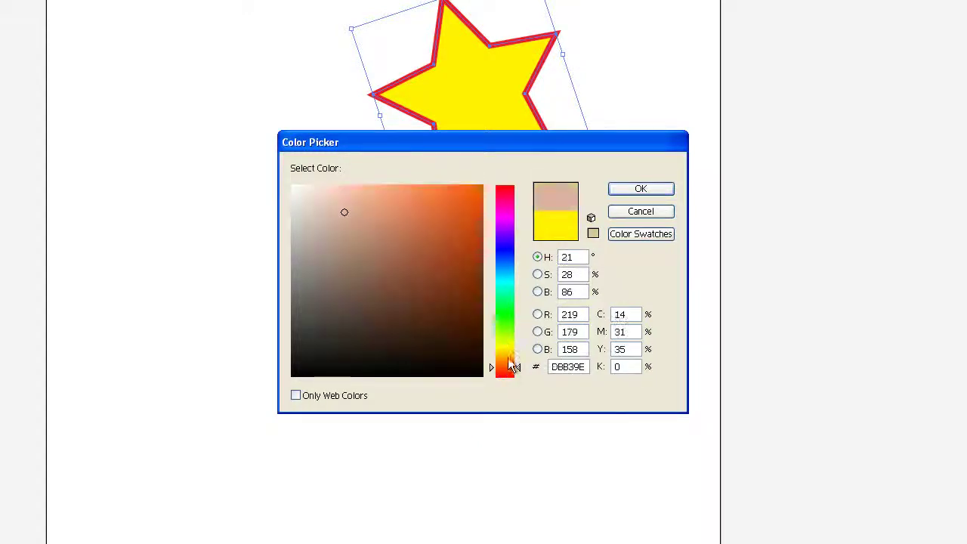
left_click_drag(501, 242, 519, 233)
left_click(442, 222)
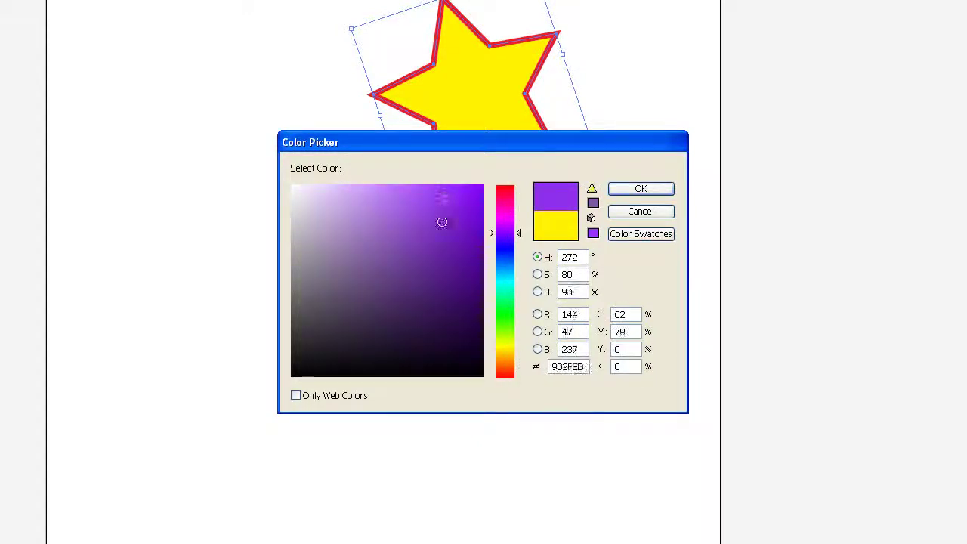
mouse_move(442, 222)
left_mouse_down()
mouse_move(361, 198)
mouse_move(447, 244)
mouse_move(400, 205)
mouse_move(433, 204)
left_mouse_up()
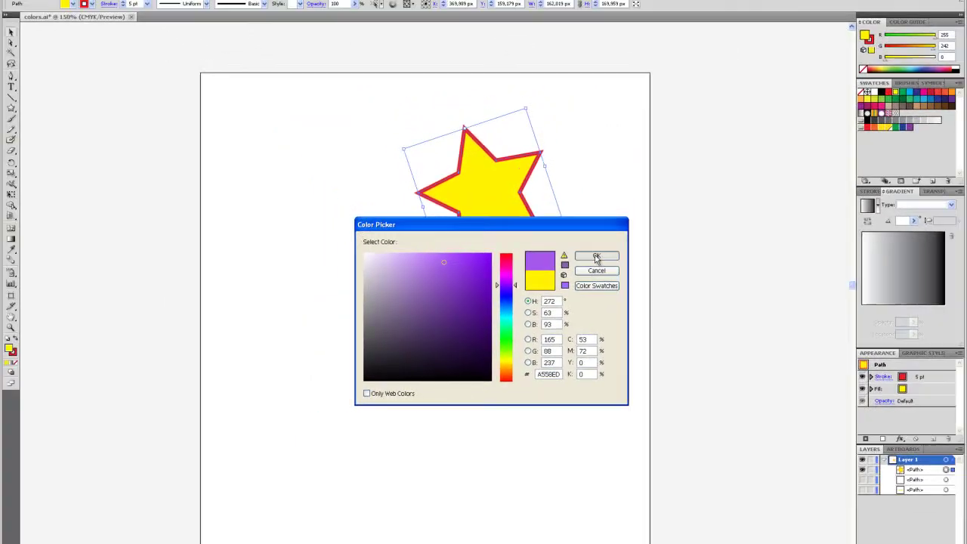
left_click(641, 189)
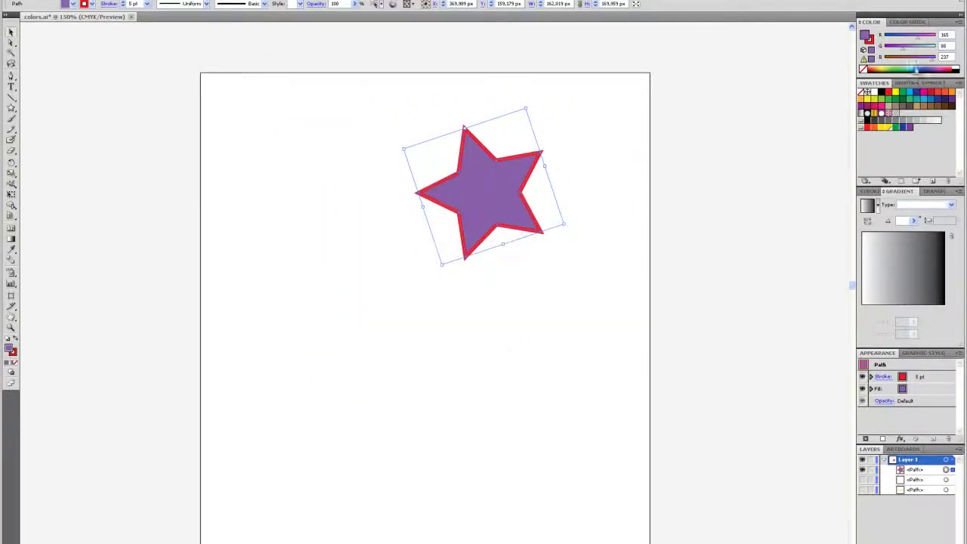
Step: Set the star's fill back to the yellow swatch, deselect the star and select it again
left_click(896, 91)
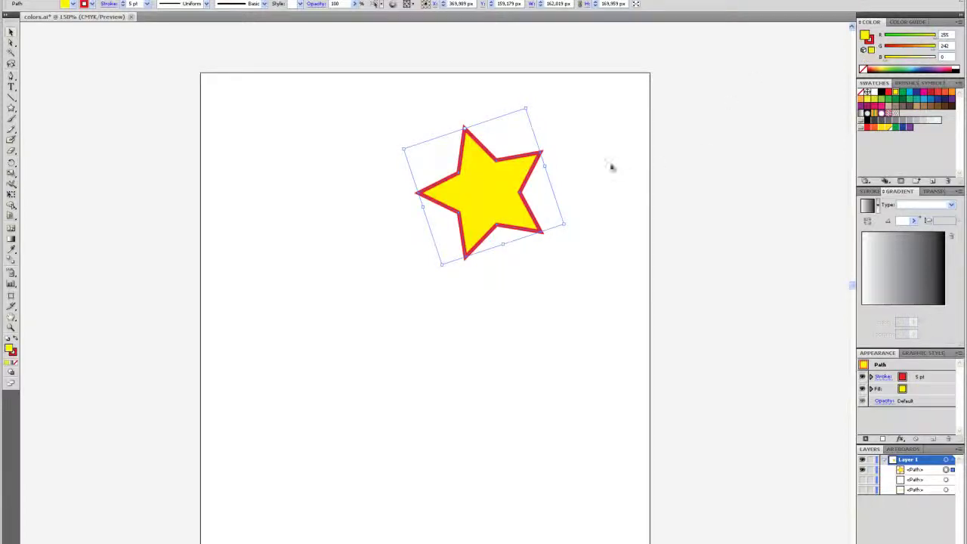
left_click(590, 160)
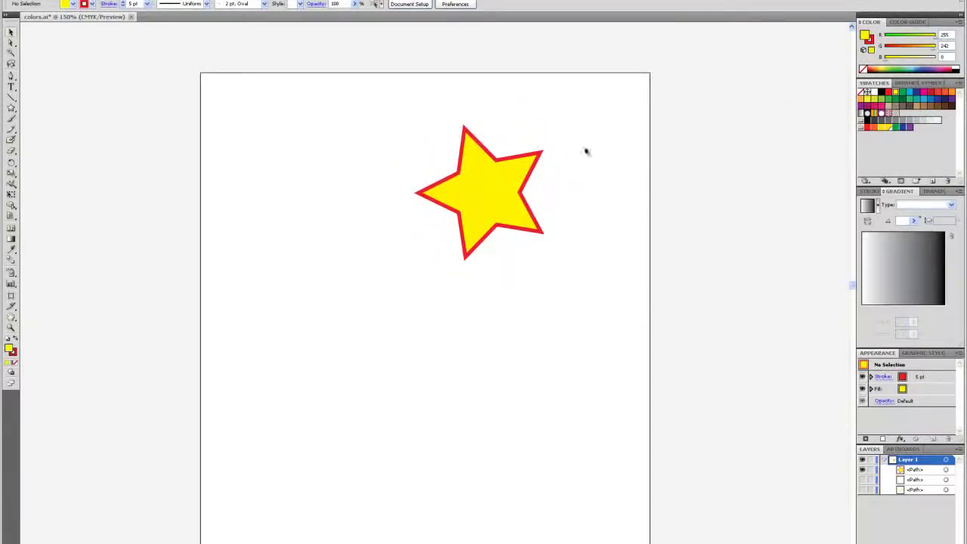
left_click(520, 185)
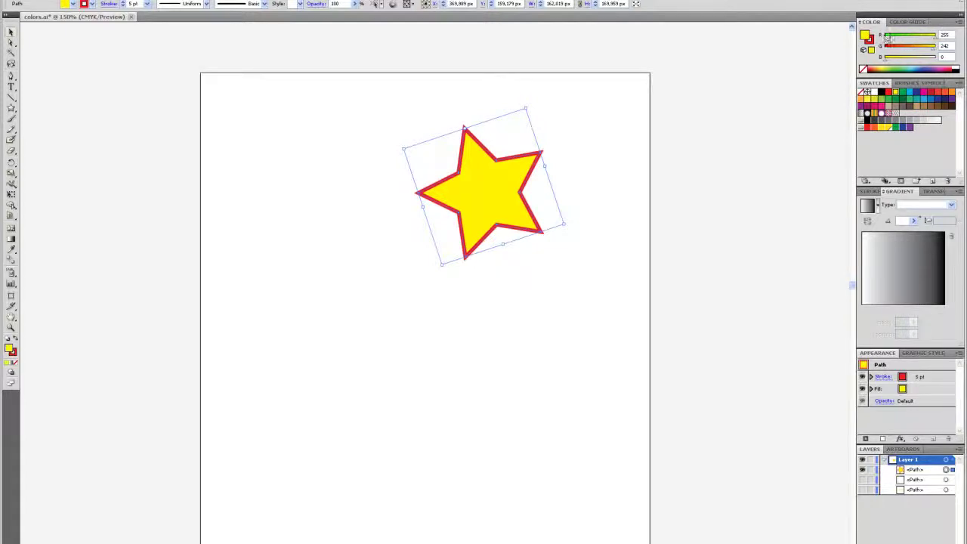
Step: Switch the colour sliders to CMYK and adjust the star's fill to C 5, M 1, Y 100, K 0
mouse_move(935, 39)
left_mouse_down()
mouse_move(910, 49)
mouse_move(928, 55)
left_mouse_up()
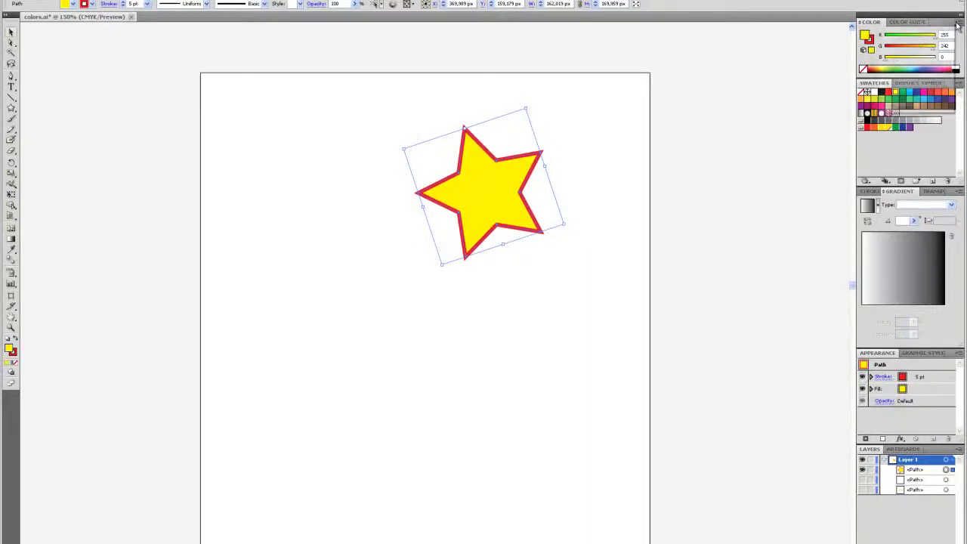
left_click(958, 23)
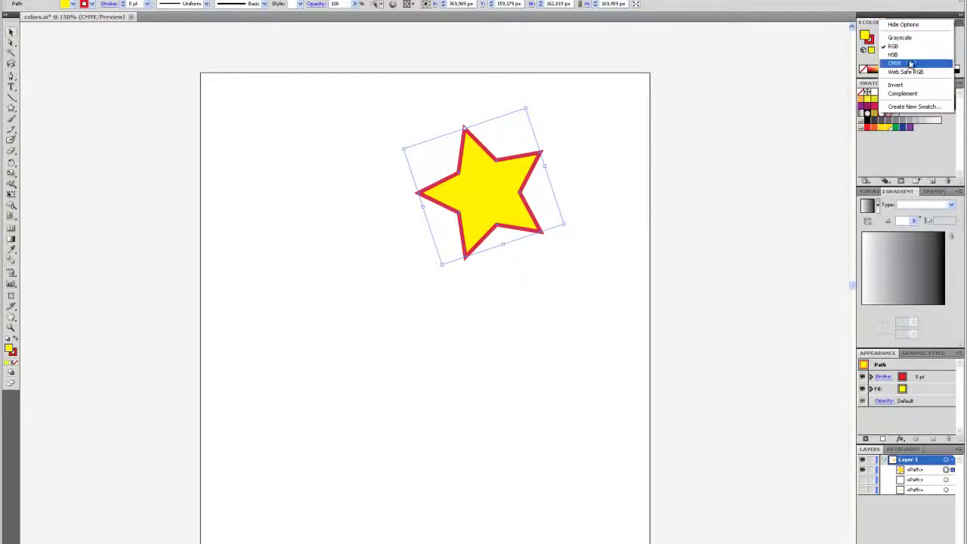
left_click(960, 24)
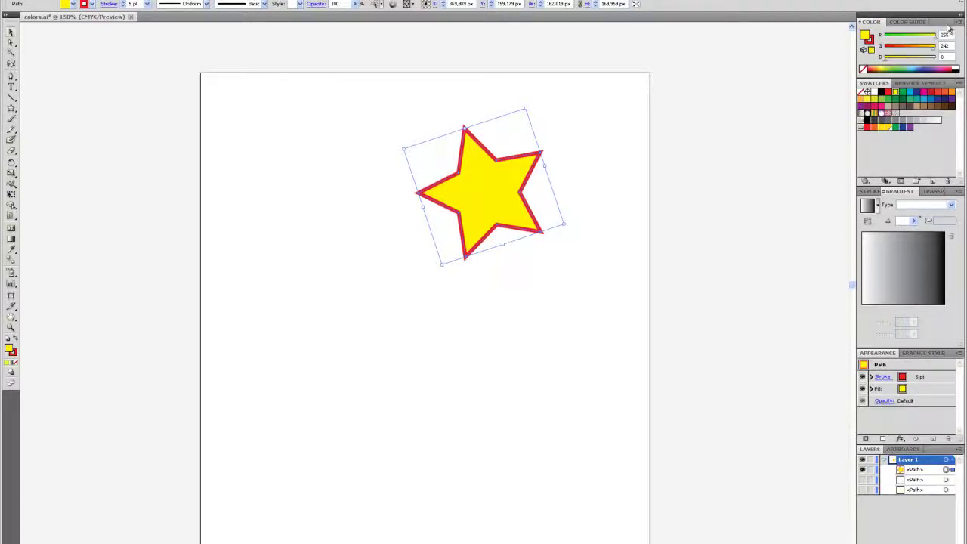
left_click(958, 23)
left_click(901, 68)
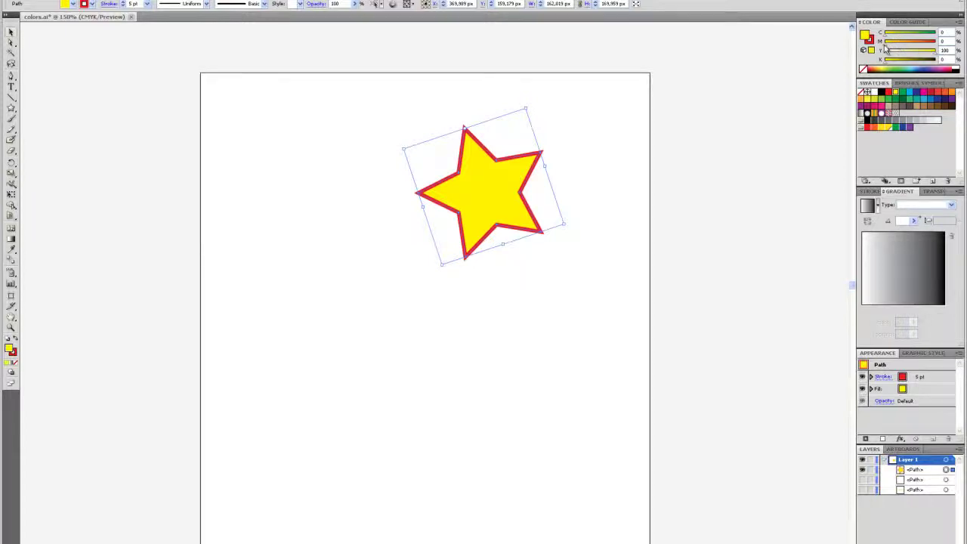
mouse_move(886, 46)
left_mouse_down()
mouse_move(899, 48)
mouse_move(888, 45)
left_mouse_up()
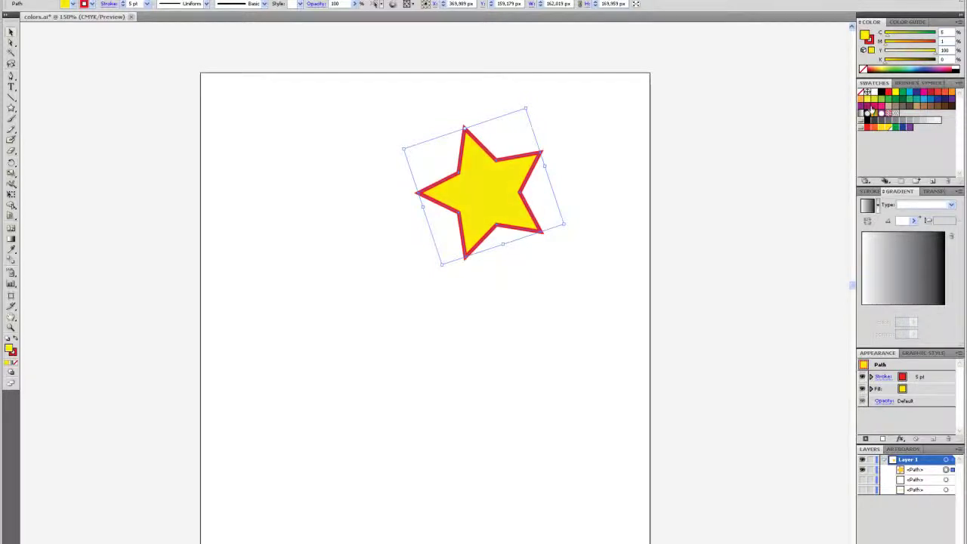
Step: Fill the star with the Star Yellow swatch and create a new swatch from it, naming it "Zluta hvezda"
left_click(888, 127)
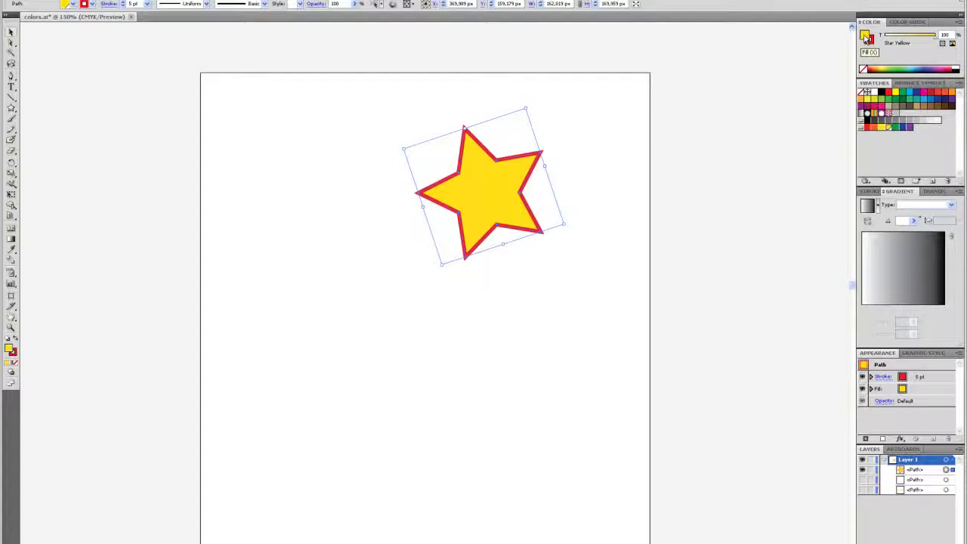
left_click(931, 182)
left_click_drag(487, 227, 501, 253)
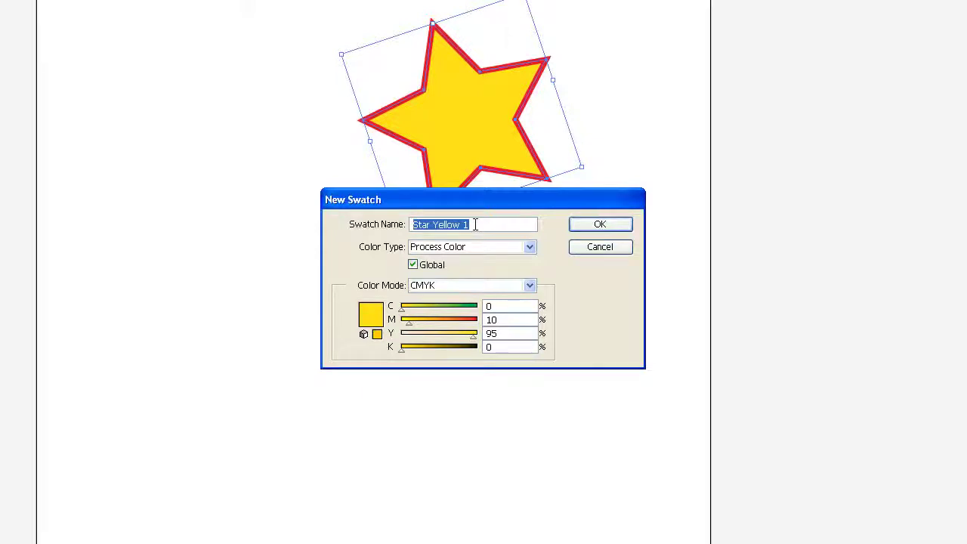
type("Zluta")
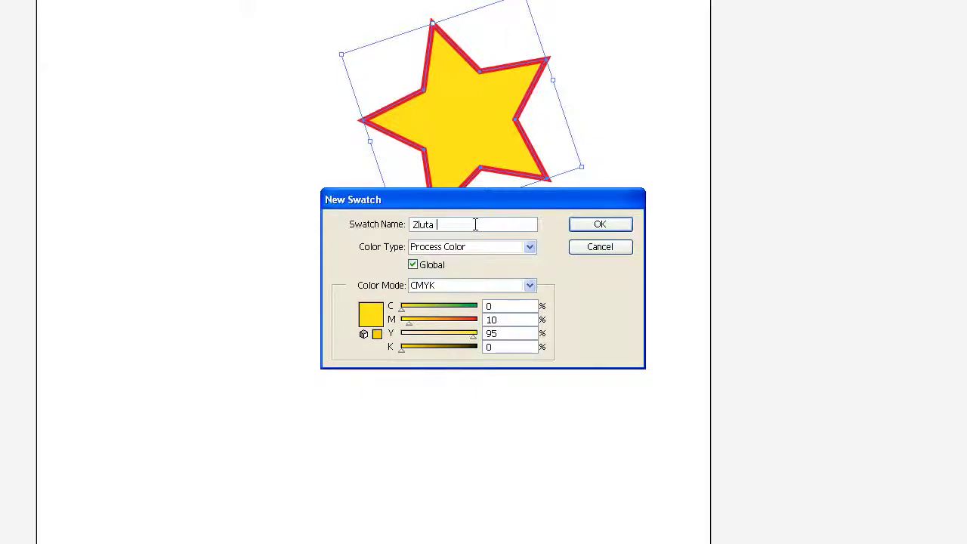
type(" hvezda")
Step: Keep the new swatch in CMYK mode, correct its colour to the nearest web colour, save it, and reselect the star
left_click(458, 285)
left_click(531, 286)
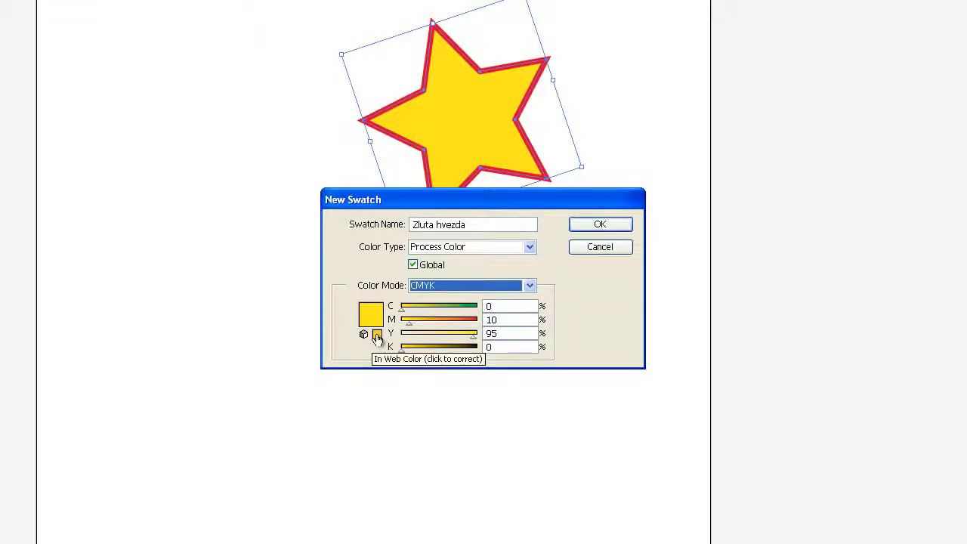
left_click(377, 336)
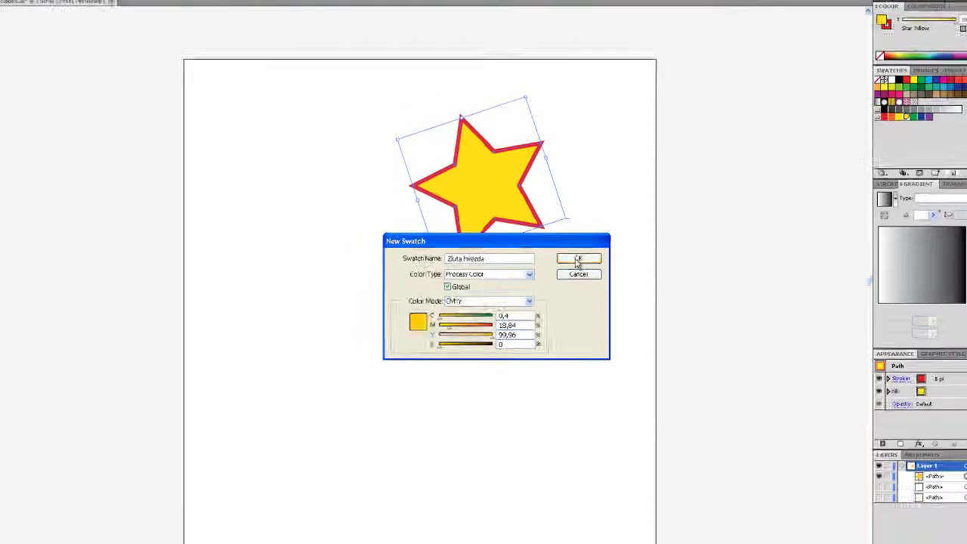
left_click(577, 259)
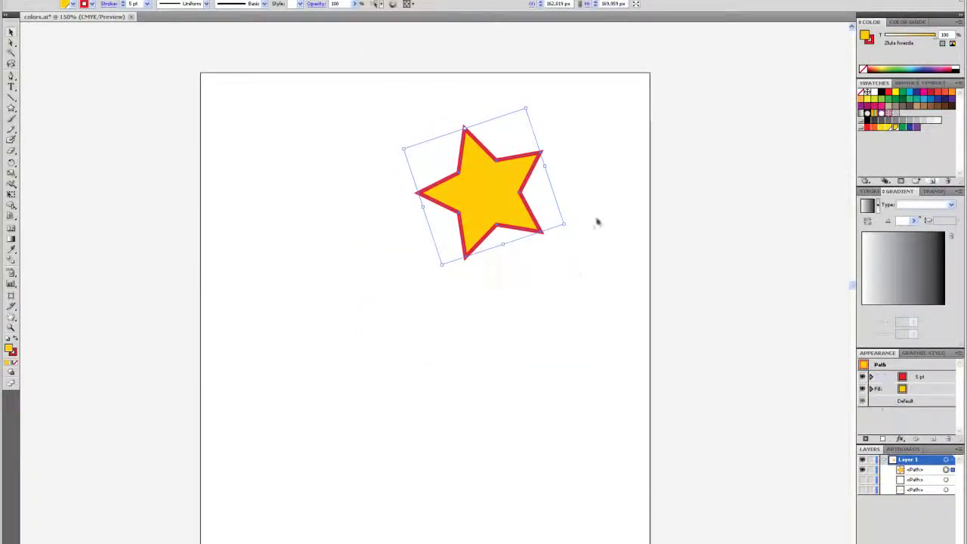
left_click(576, 268)
key("ctrl+a")
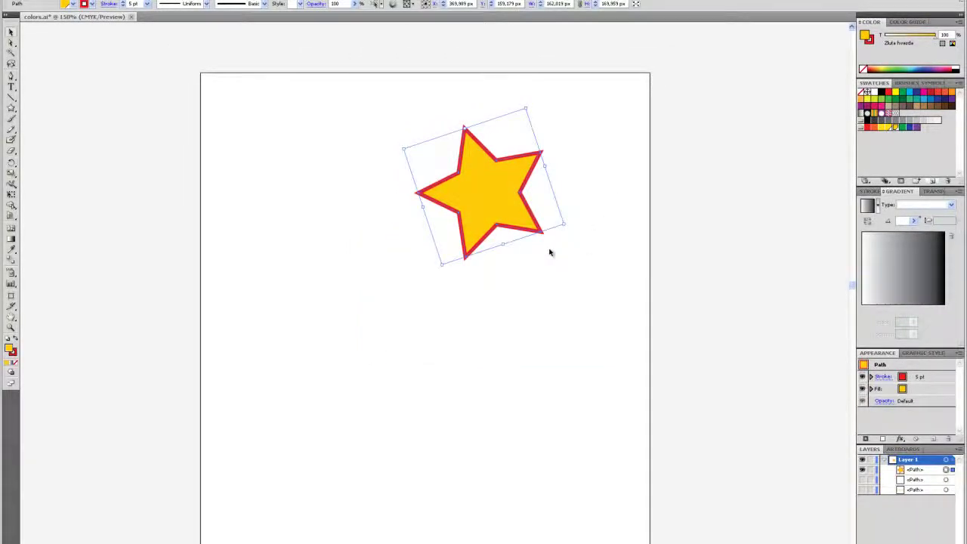
left_click(584, 213)
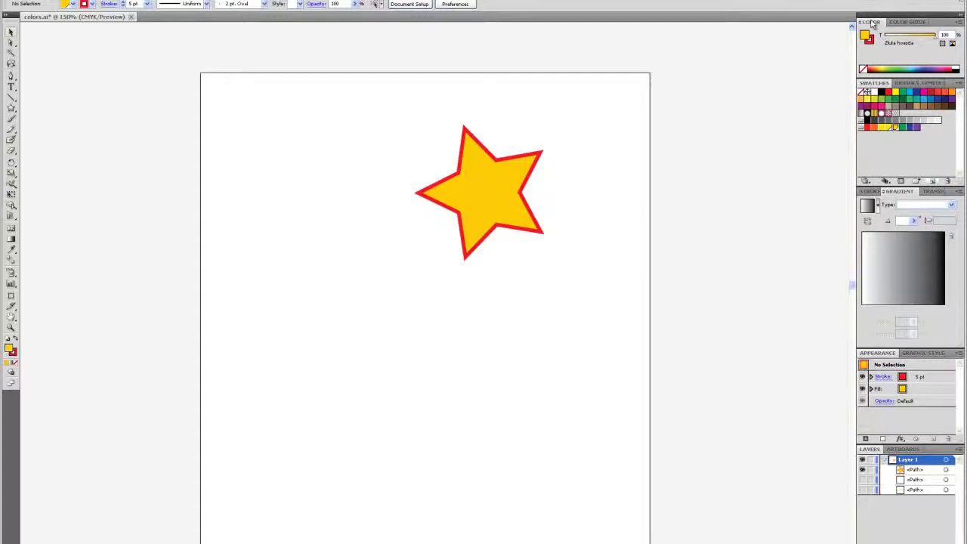
left_click(510, 199)
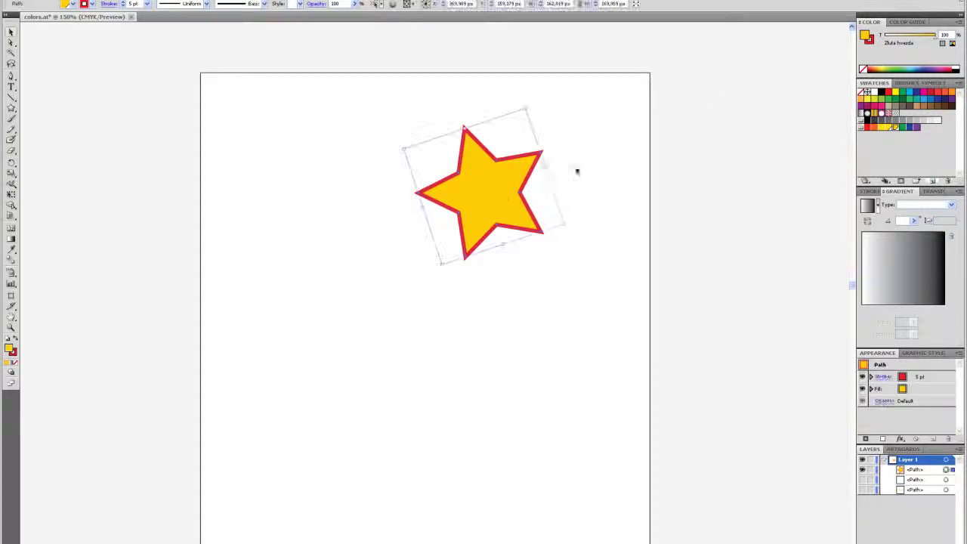
left_click_drag(528, 106, 582, 136)
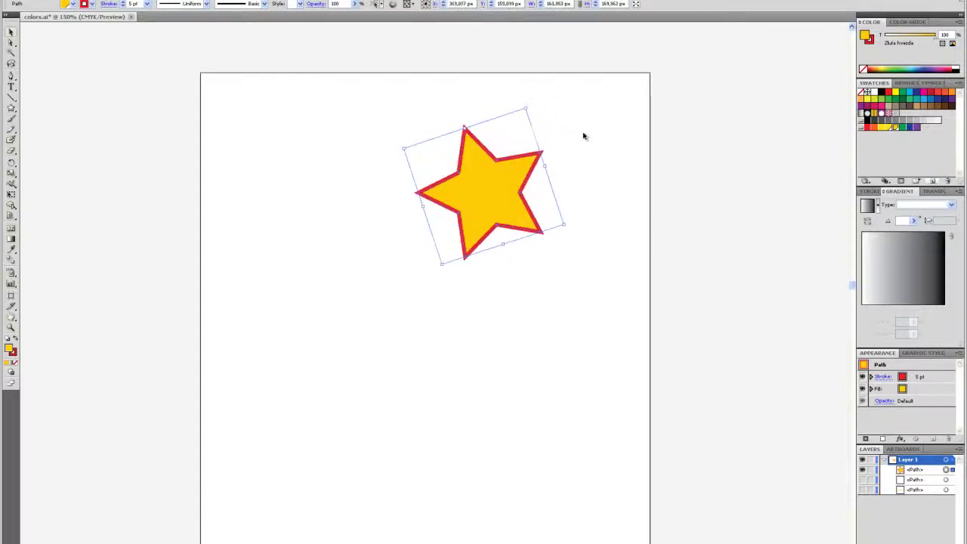
left_click(579, 175)
left_click(510, 194)
left_click(585, 190)
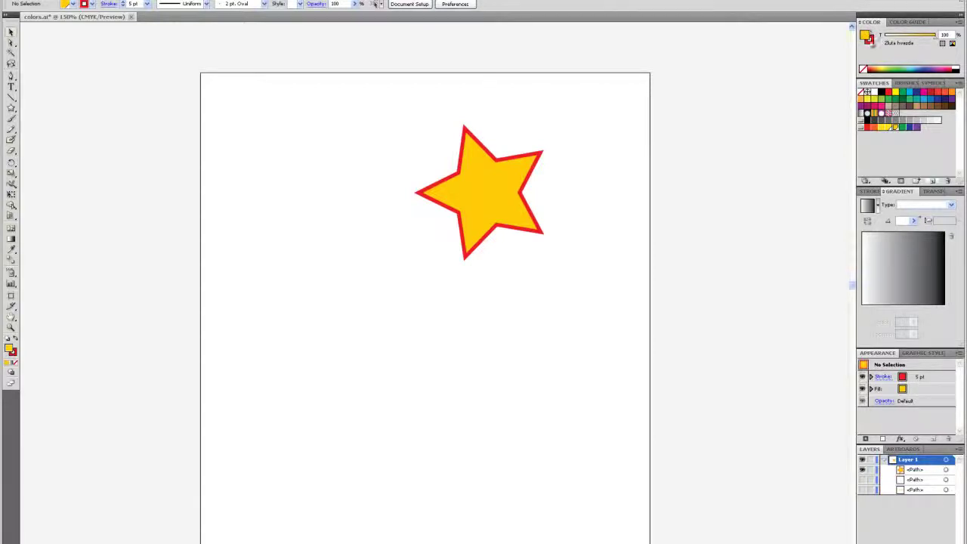
Step: Try the Complement colour option, first with nothing selected and again on the star's fill, and undo the star's colour change
left_click(958, 28)
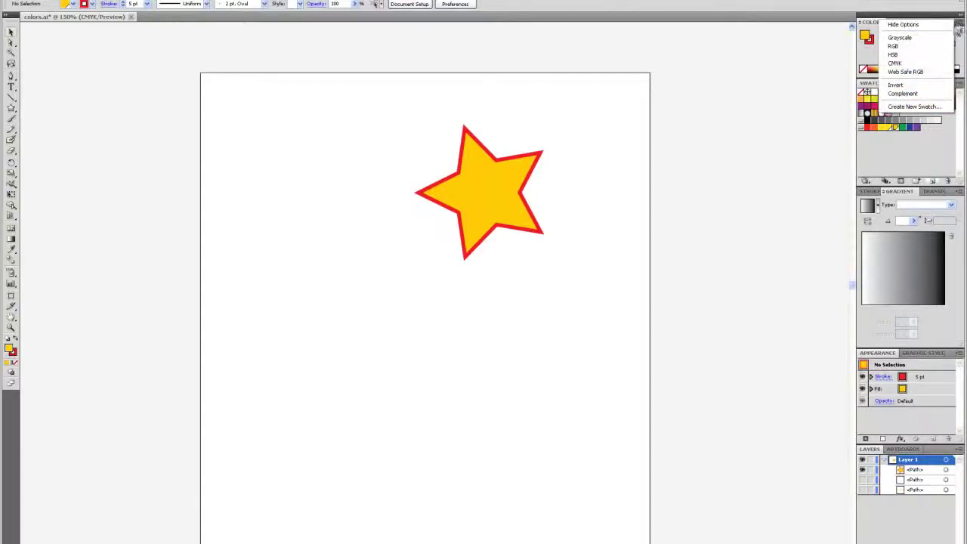
left_click(908, 95)
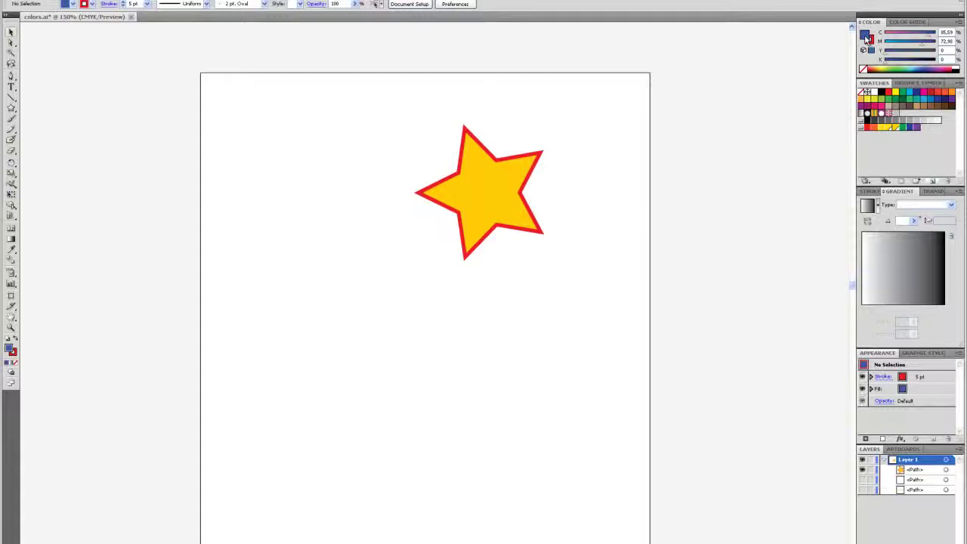
left_click(521, 195)
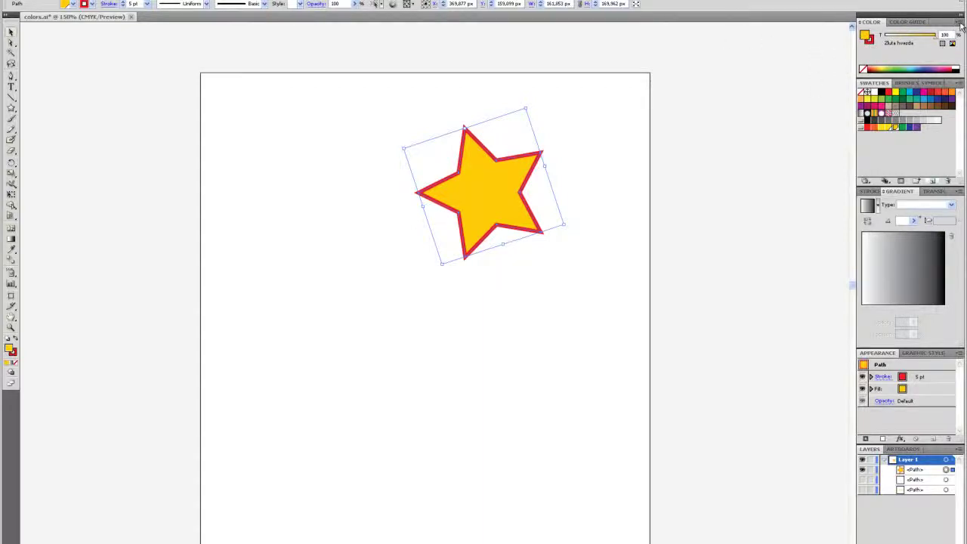
left_click(962, 26)
left_click(906, 89)
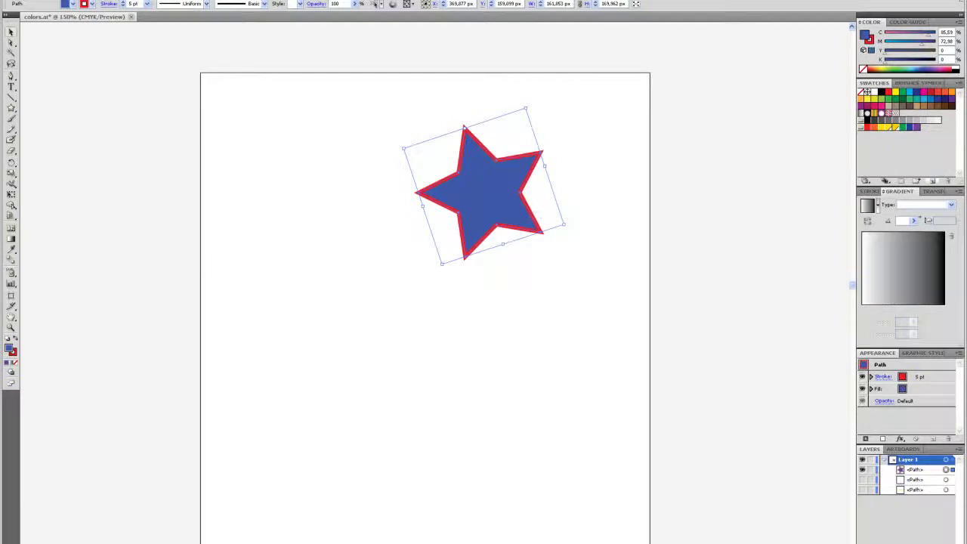
left_click(620, 180)
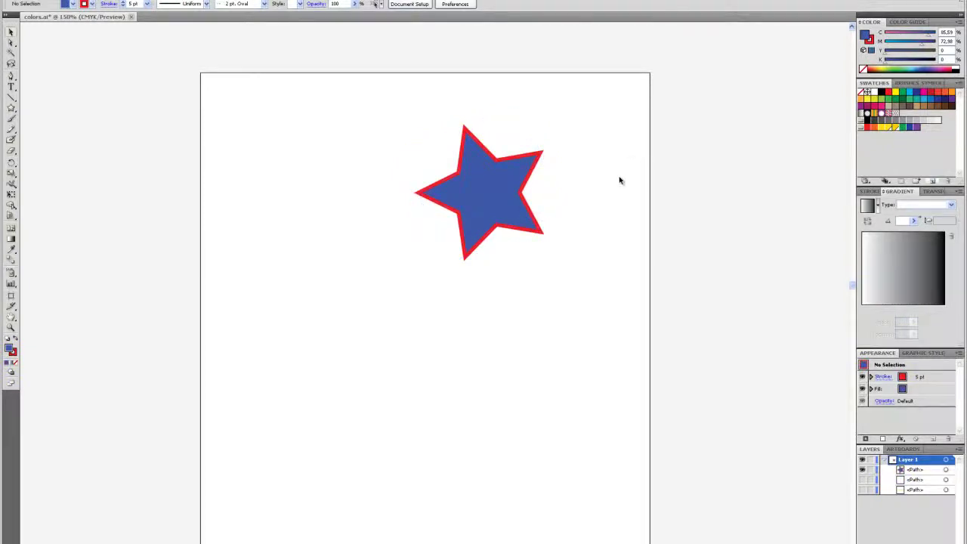
key("ctrl+z")
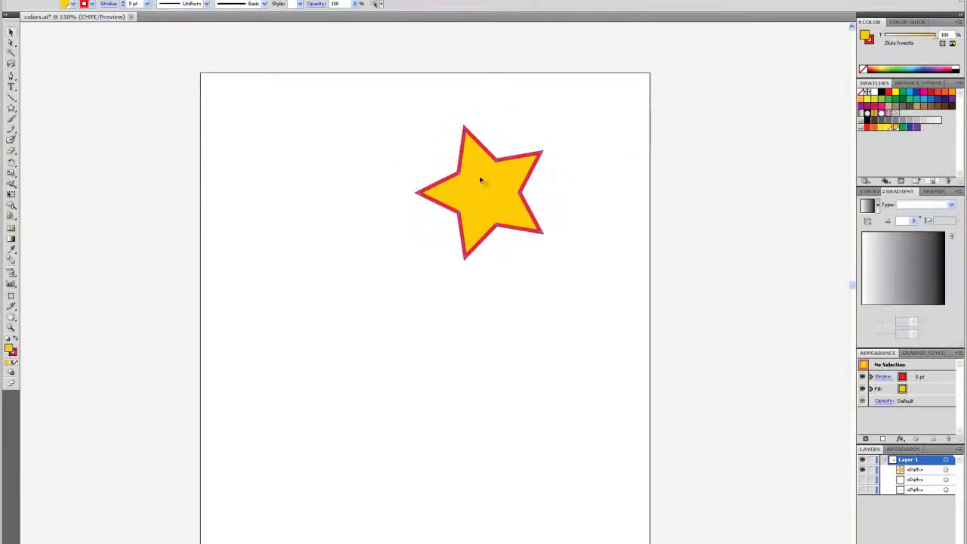
Step: Reselect the star, show the colour guide with its harmony rules, and base the guide on the star's yellow fill
left_click(481, 179)
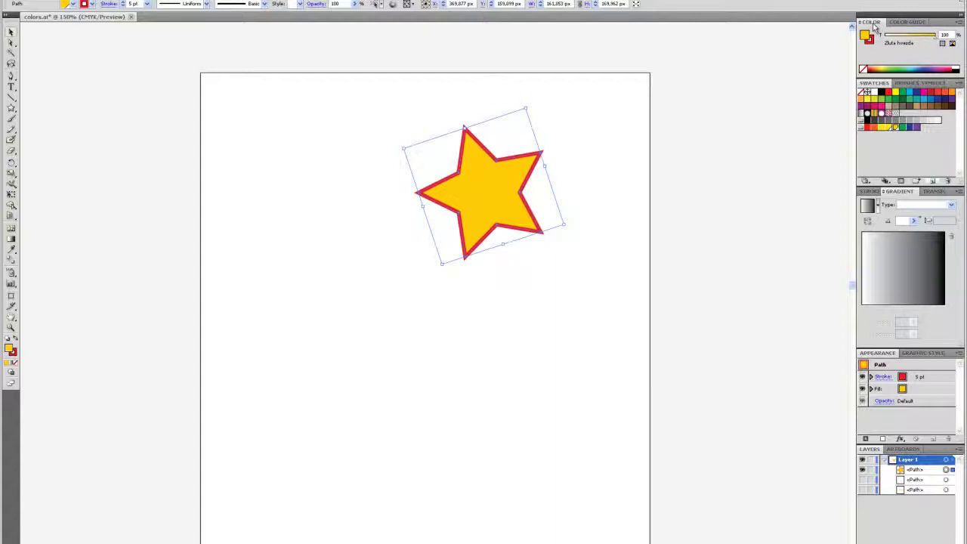
left_click(903, 23)
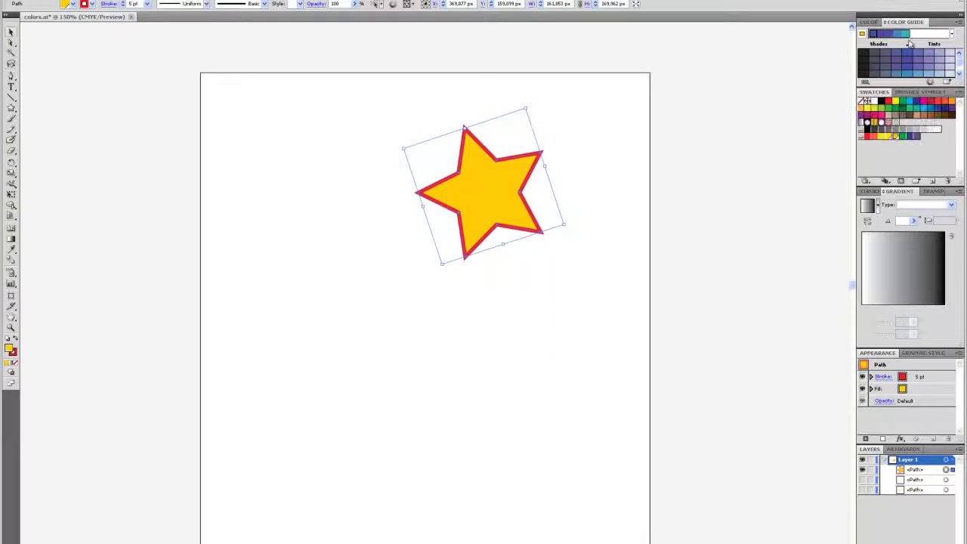
left_click(952, 34)
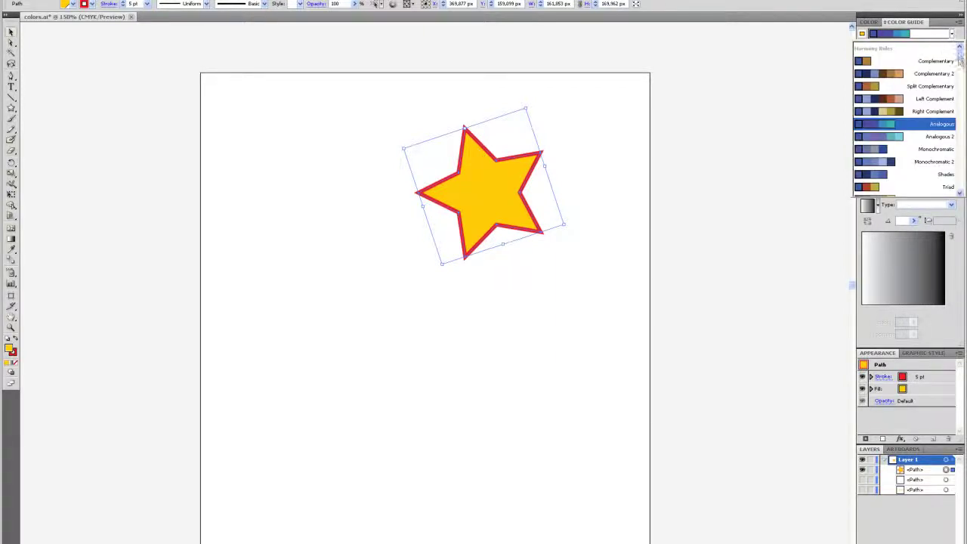
scroll(960, 61, "down", 1)
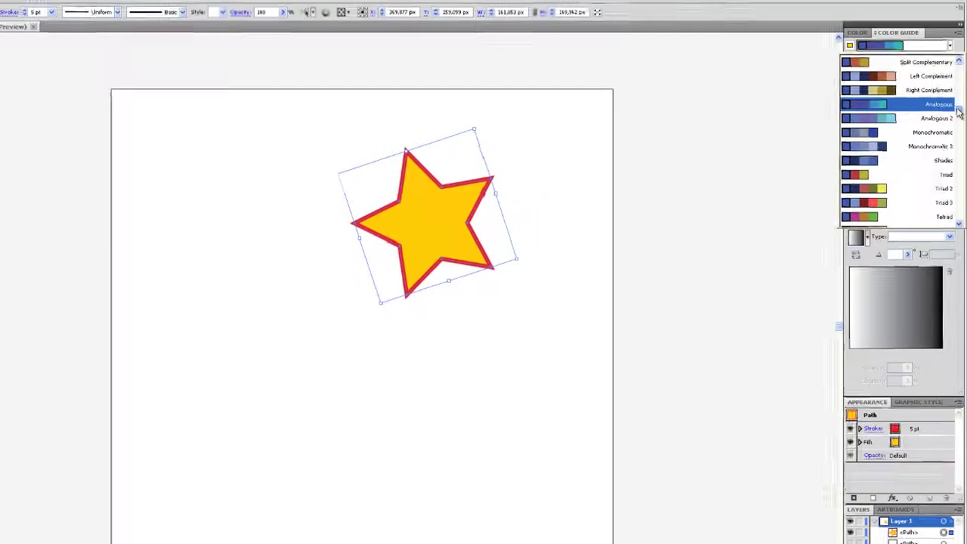
scroll(960, 111, "down", 4)
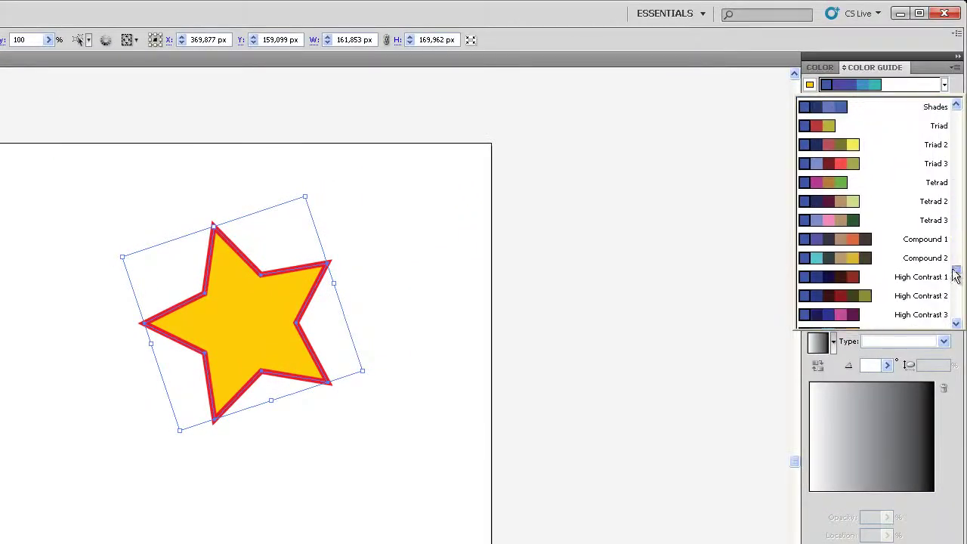
left_click_drag(956, 309, 952, 123)
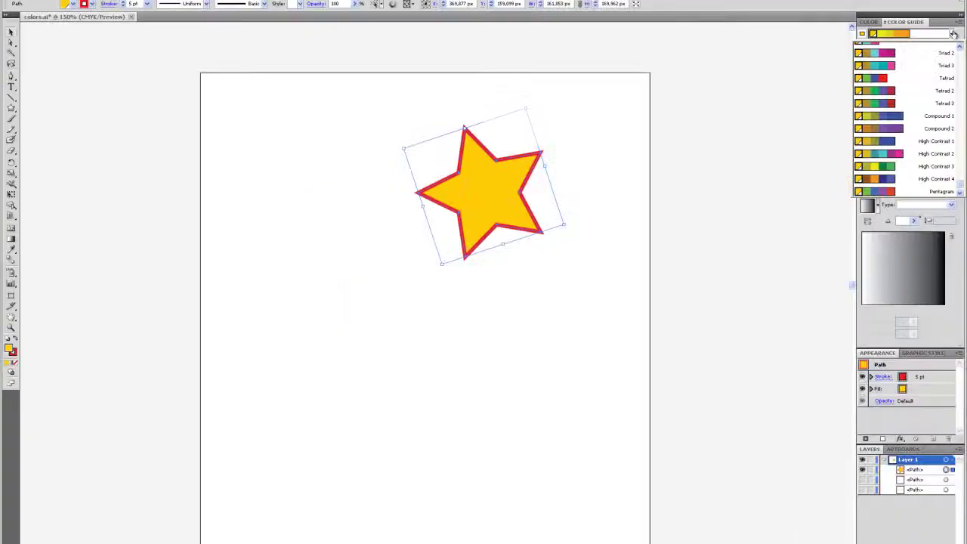
left_click(945, 85)
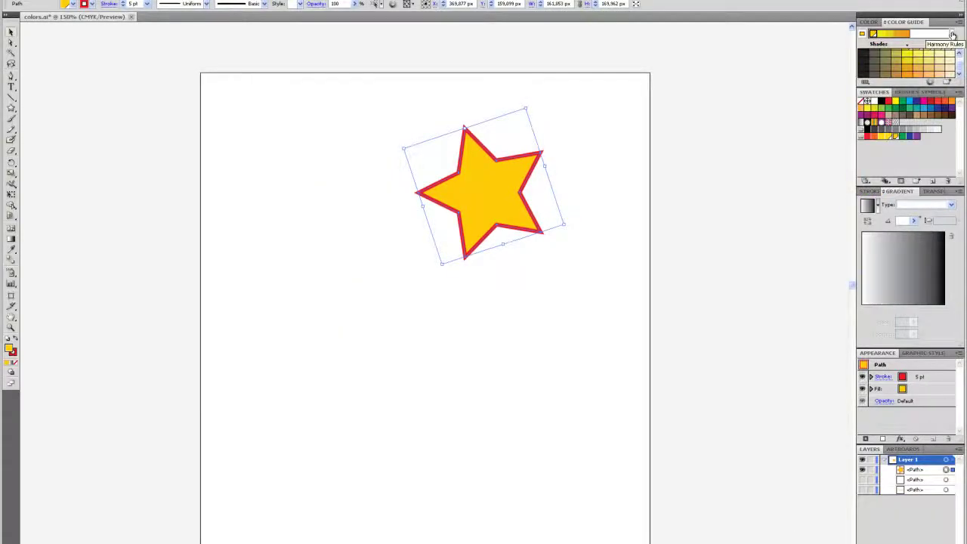
Step: Examine the harmony rules offered for the star's yellow base colour, keeping the Analogous rule
left_click(953, 35)
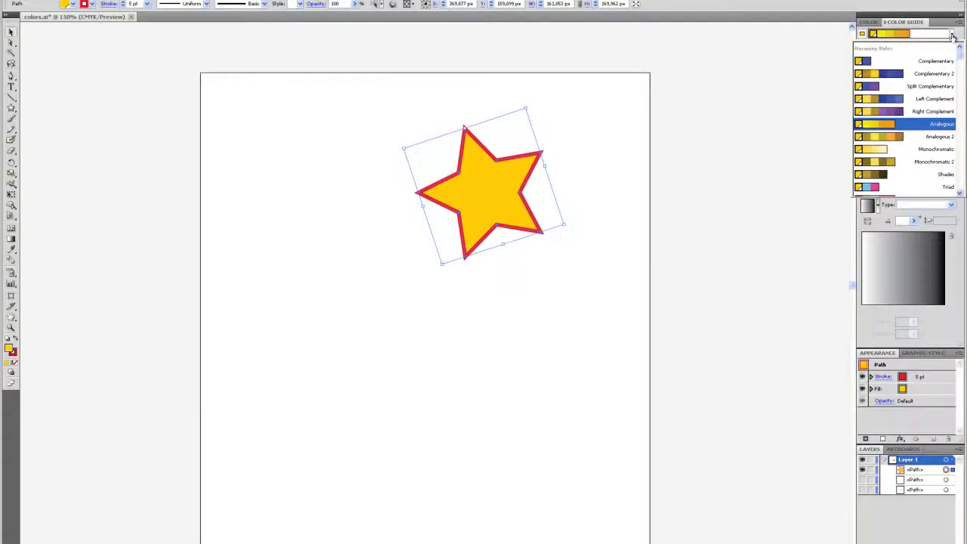
left_click_drag(960, 57, 958, 112)
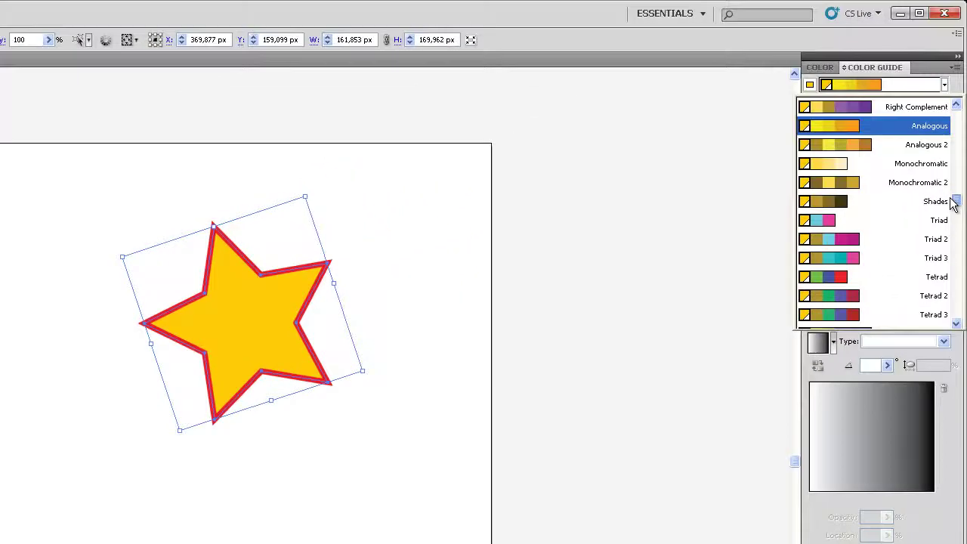
left_click_drag(955, 203, 941, 86)
left_click(942, 86)
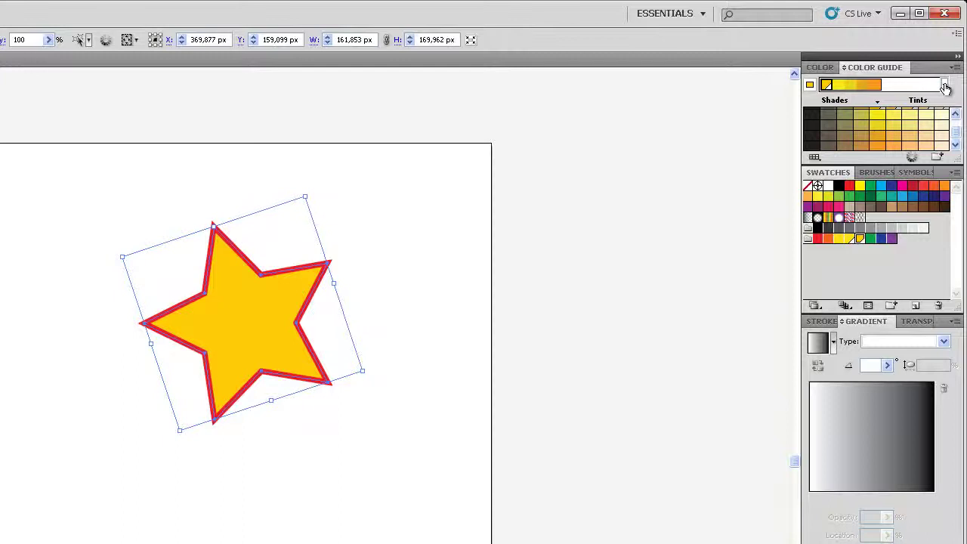
left_click(945, 84)
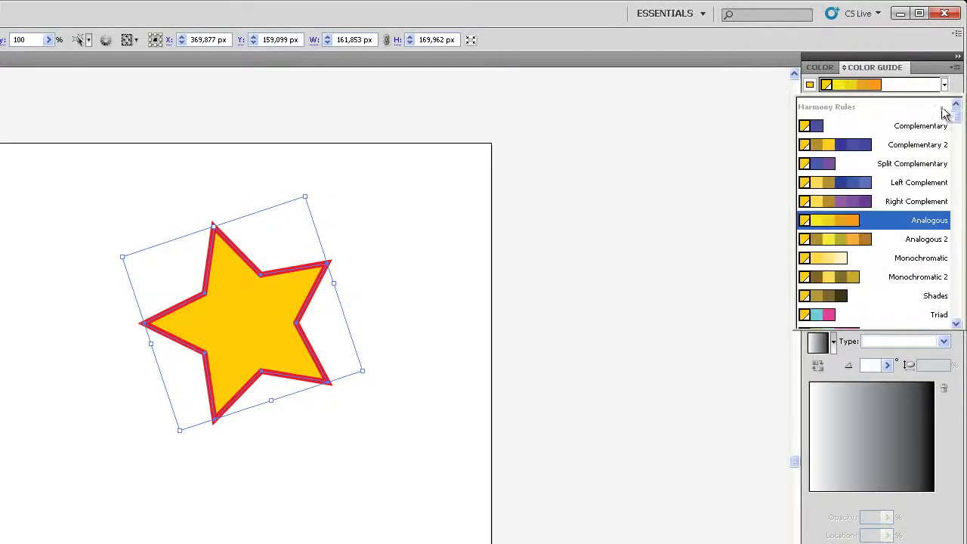
mouse_move(957, 116)
left_mouse_down()
mouse_move(959, 250)
mouse_move(957, 113)
left_mouse_up()
left_click(947, 85)
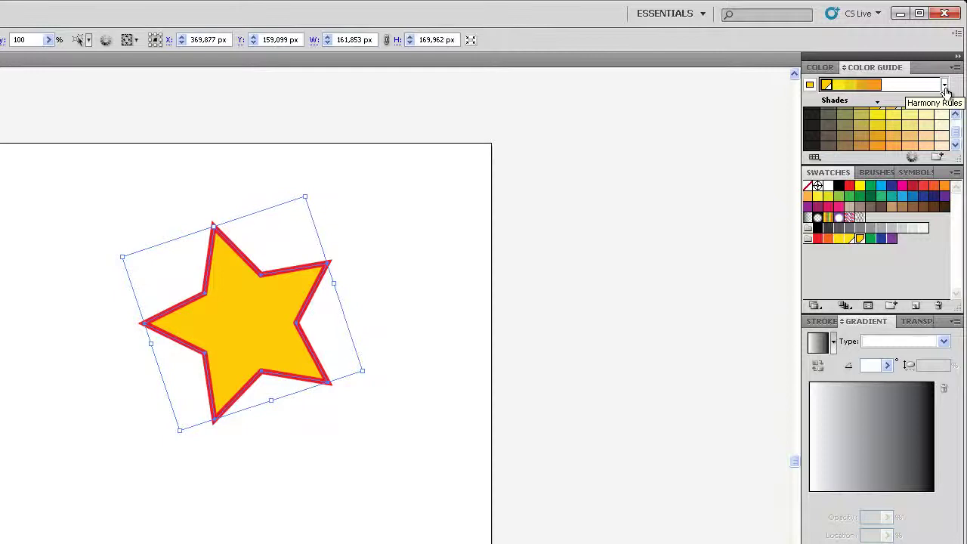
left_click(946, 88)
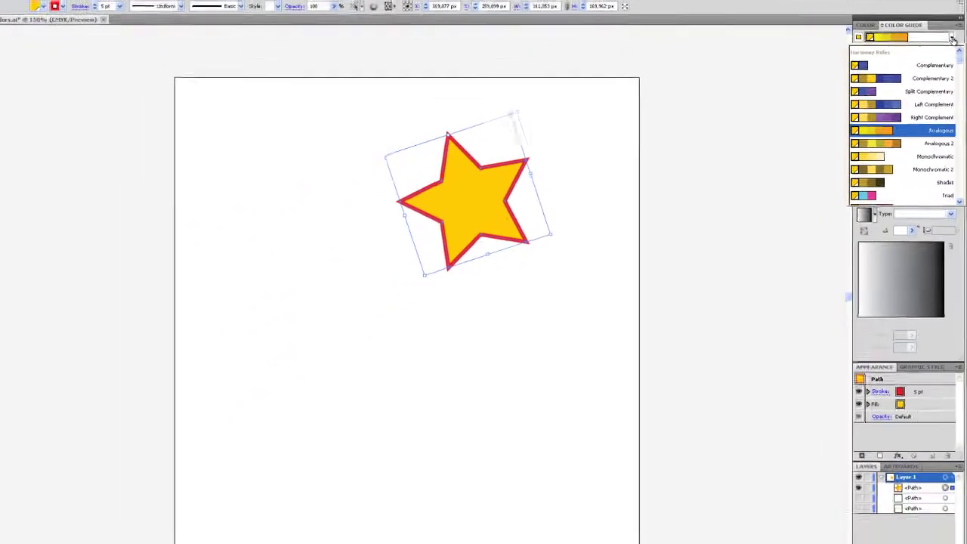
left_click(945, 88)
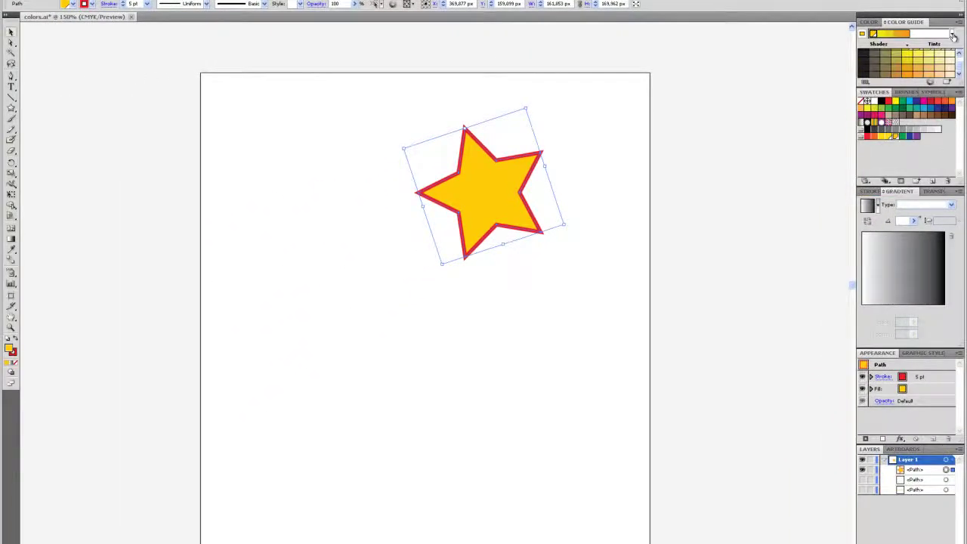
Step: Return to the colour sliders, deselect the star, and open the Metal swatch library, placing it beside the document's swatches
left_click(869, 22)
key("ctrl+shift+a")
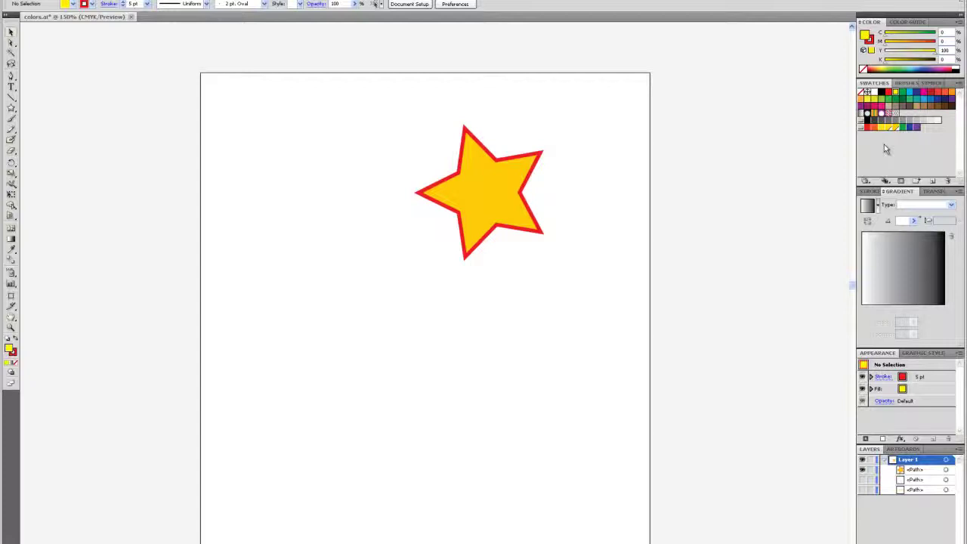
left_click(870, 183)
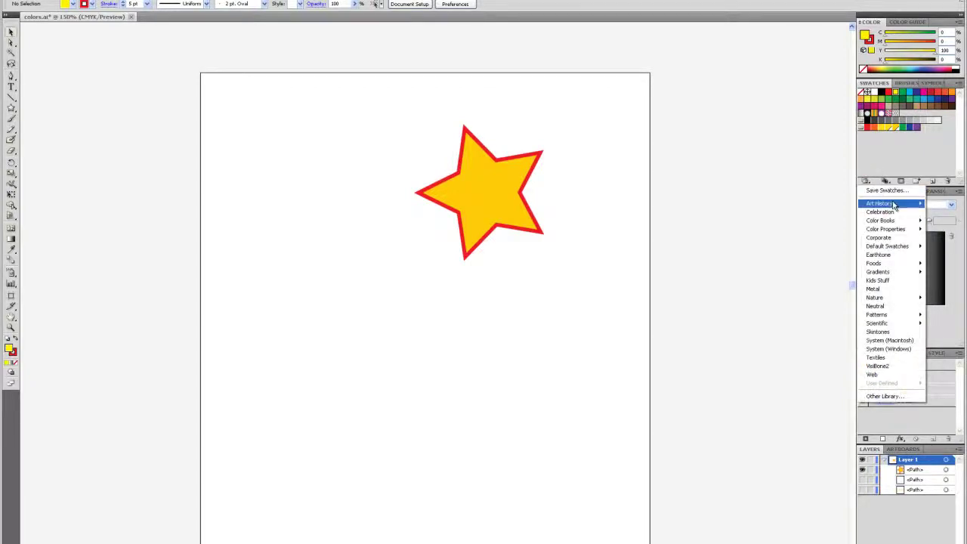
mouse_move(889, 205)
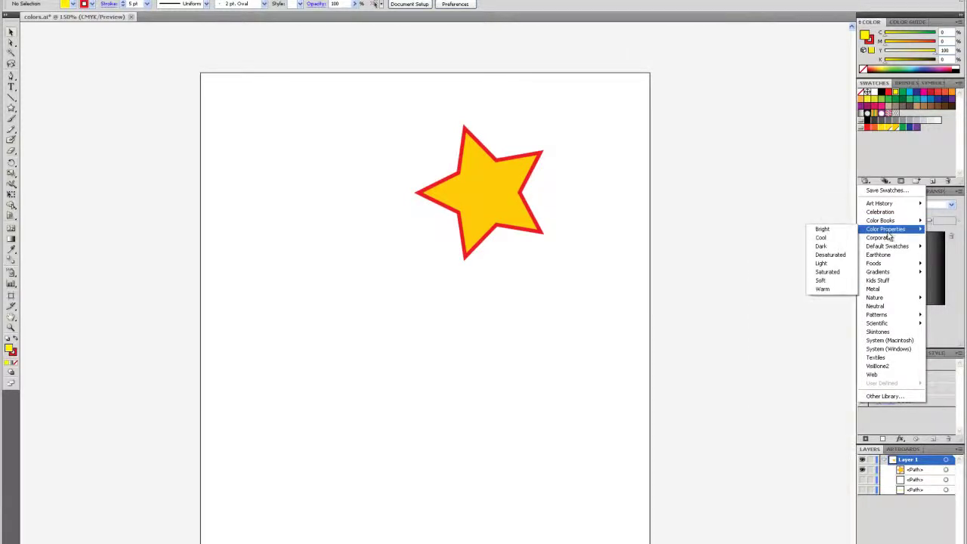
mouse_move(891, 253)
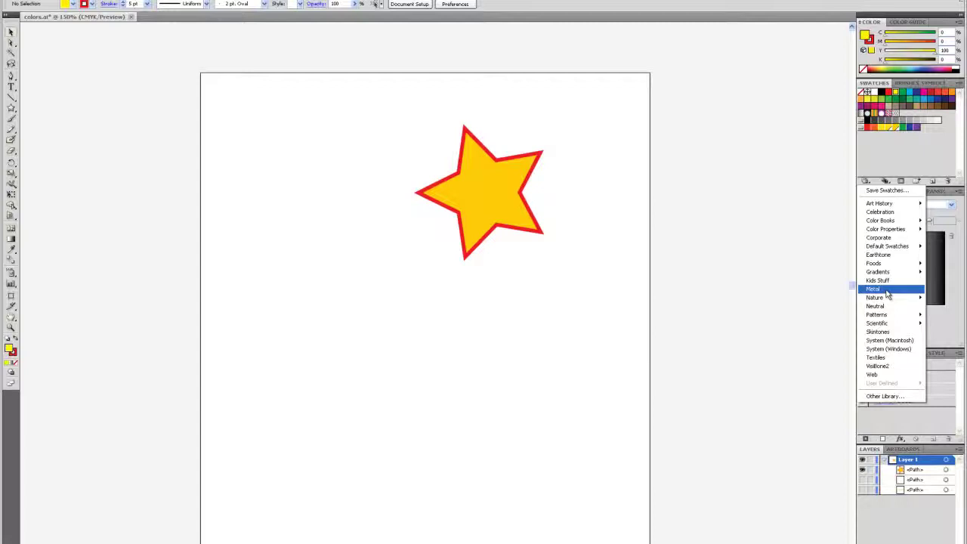
left_click(887, 292)
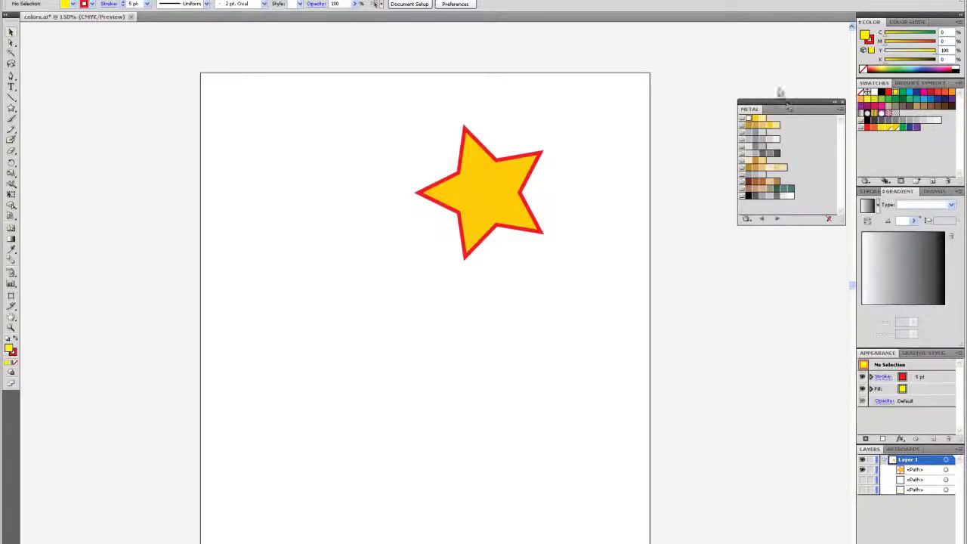
mouse_move(787, 104)
left_mouse_down()
mouse_move(792, 80)
mouse_move(795, 90)
left_mouse_up()
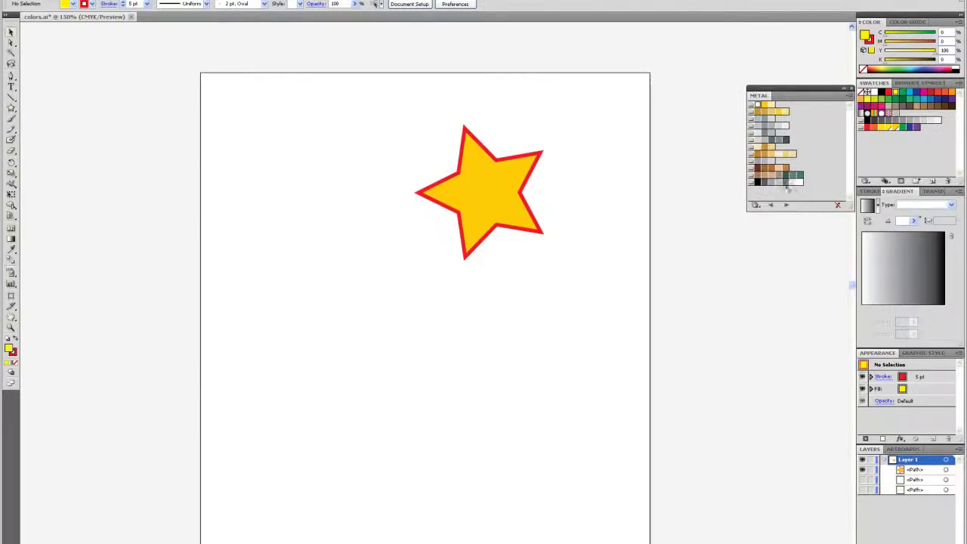
Step: Try several gold swatches from the Metal library and set the default fill to C 1.57, M 20.39, Y 94.12, K 0
left_click(765, 112)
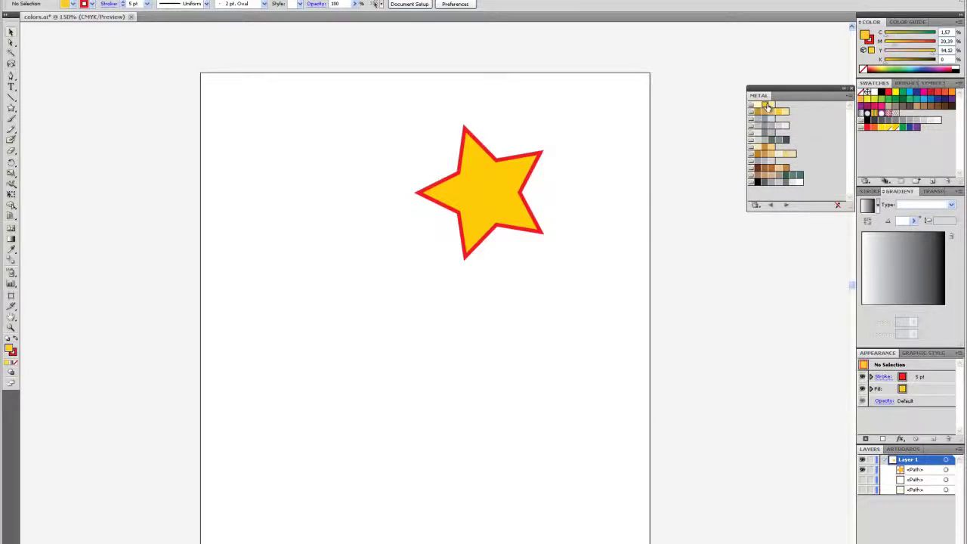
left_click(777, 113)
left_click(771, 104)
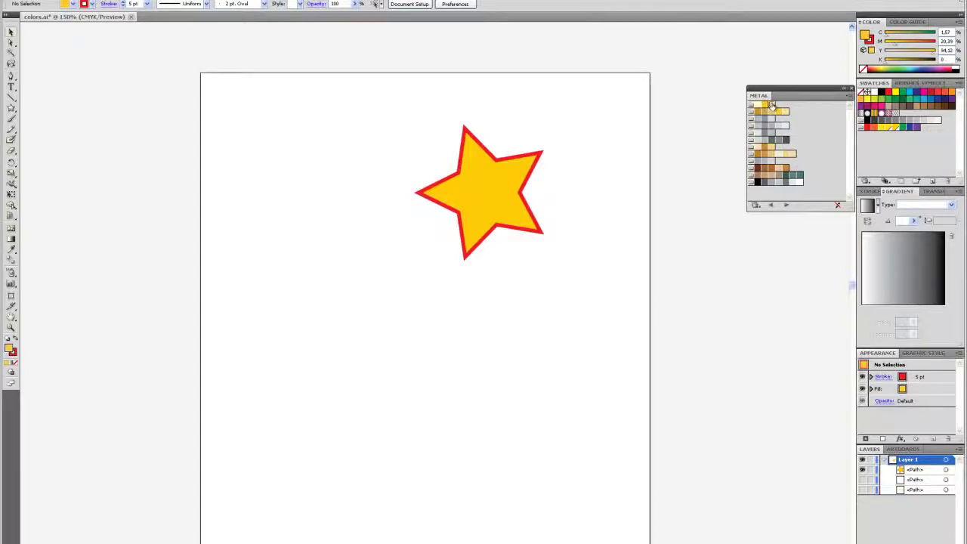
left_click(758, 106)
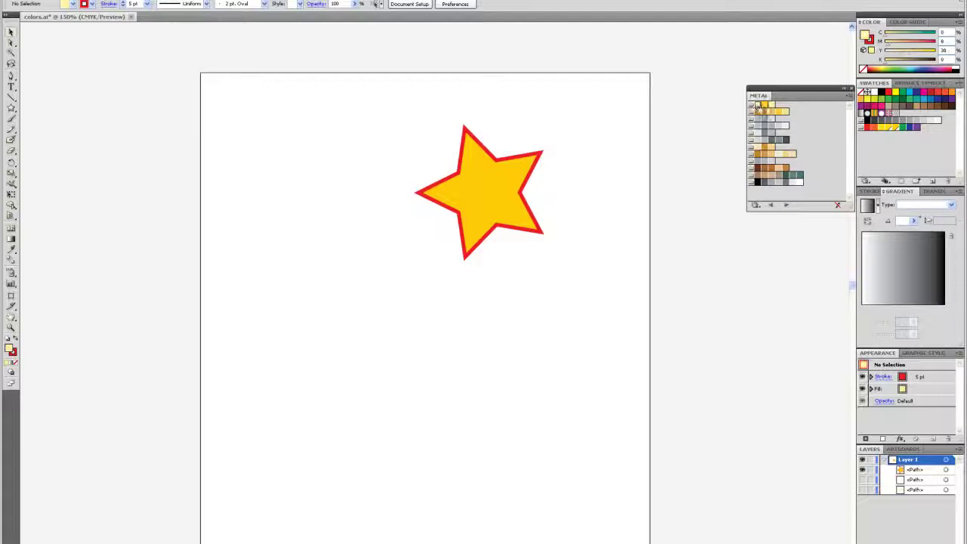
left_click(763, 111)
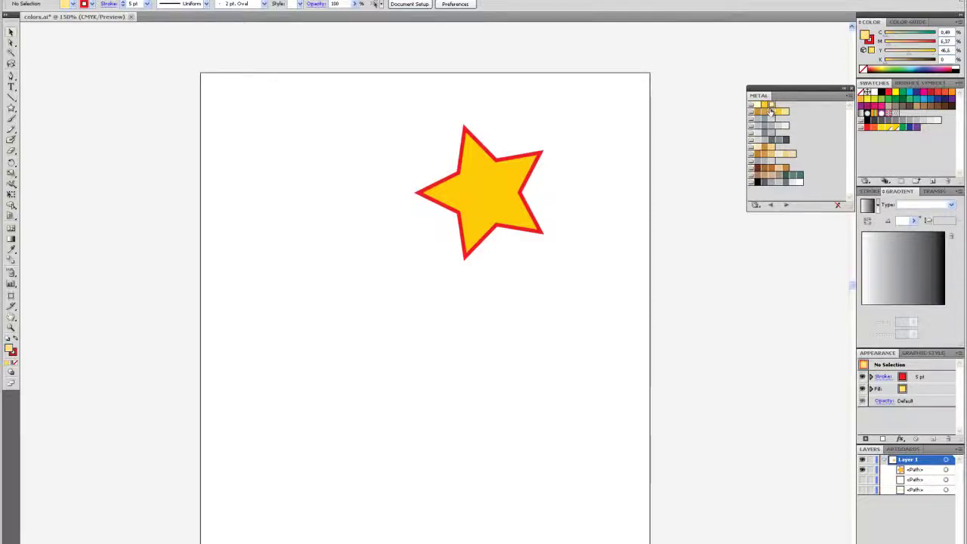
left_click(771, 105)
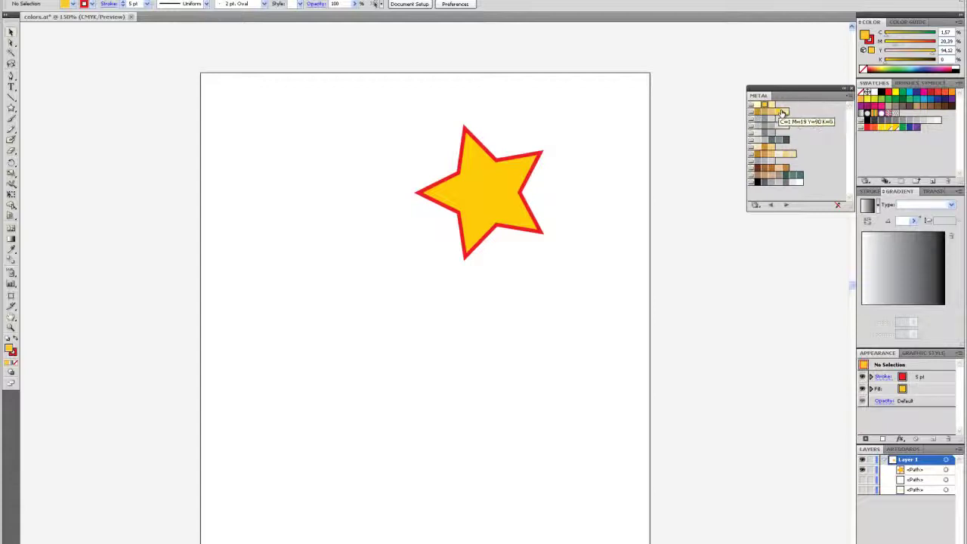
Step: Fill the star with the Metal library's gold swatch C 1.57, M 20.39, Y 94.12, K 0 and deselect it
left_click(778, 111)
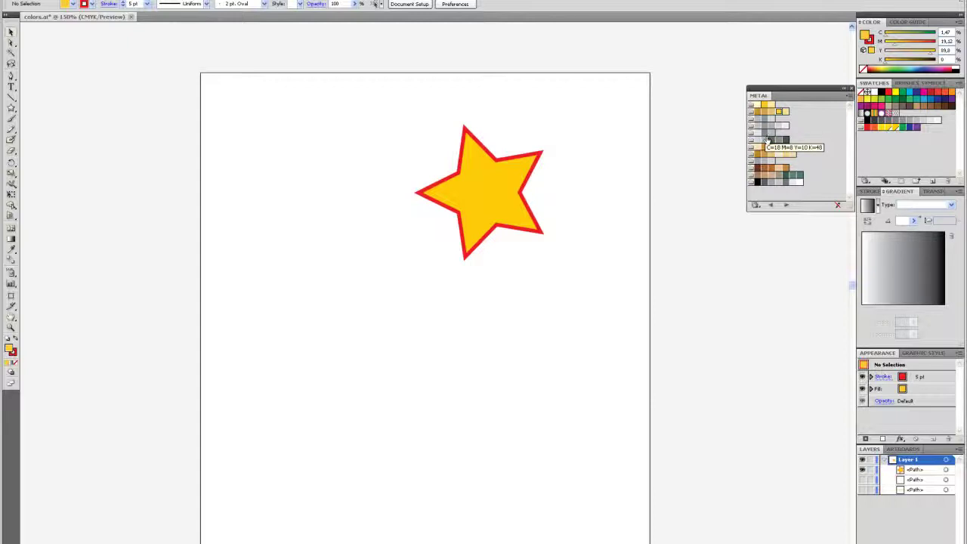
left_click(482, 183)
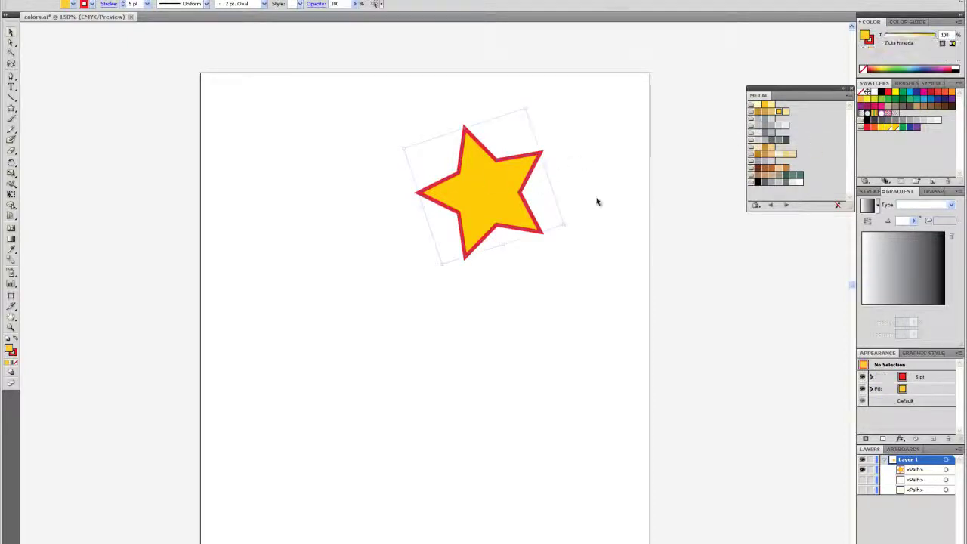
left_click(765, 111)
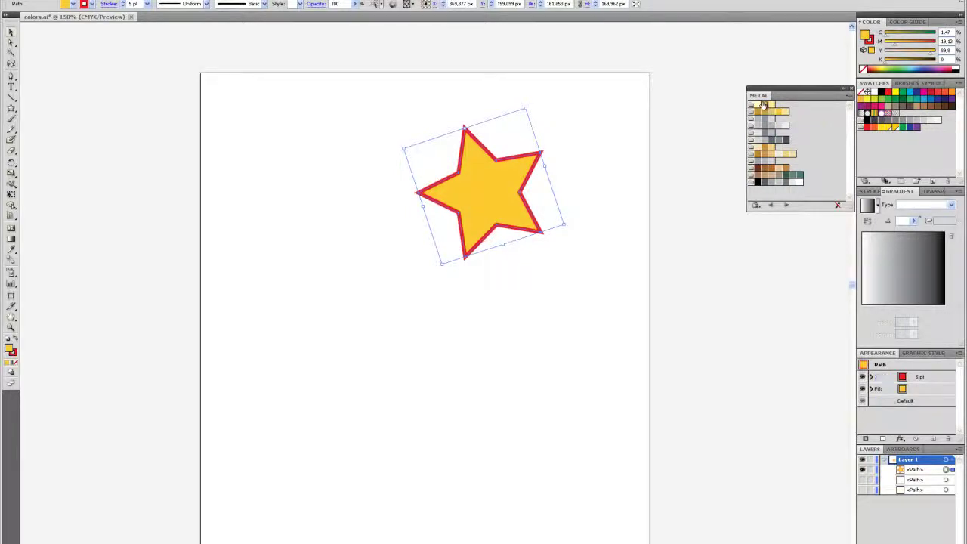
left_click(575, 226)
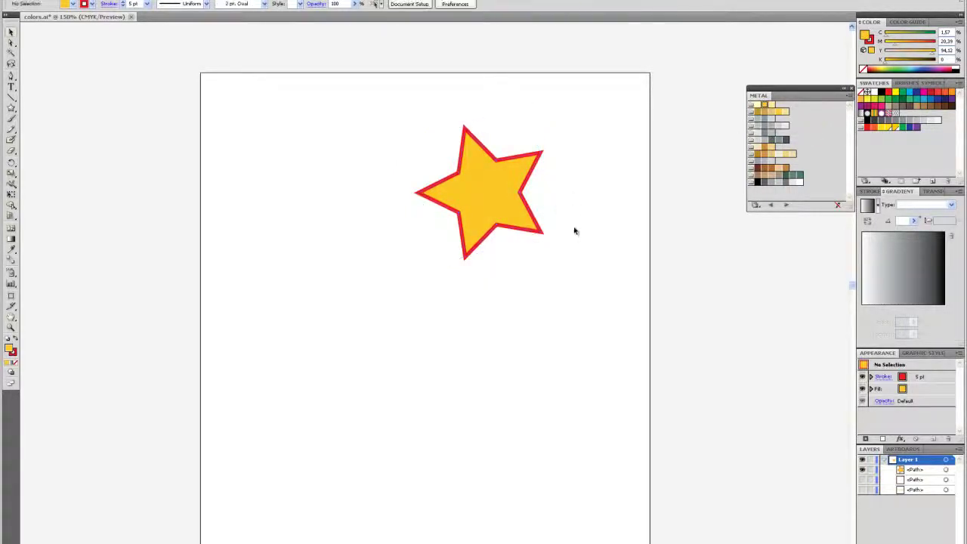
Step: Rotate the star very slightly about its centre and leave it selected
left_click(517, 191)
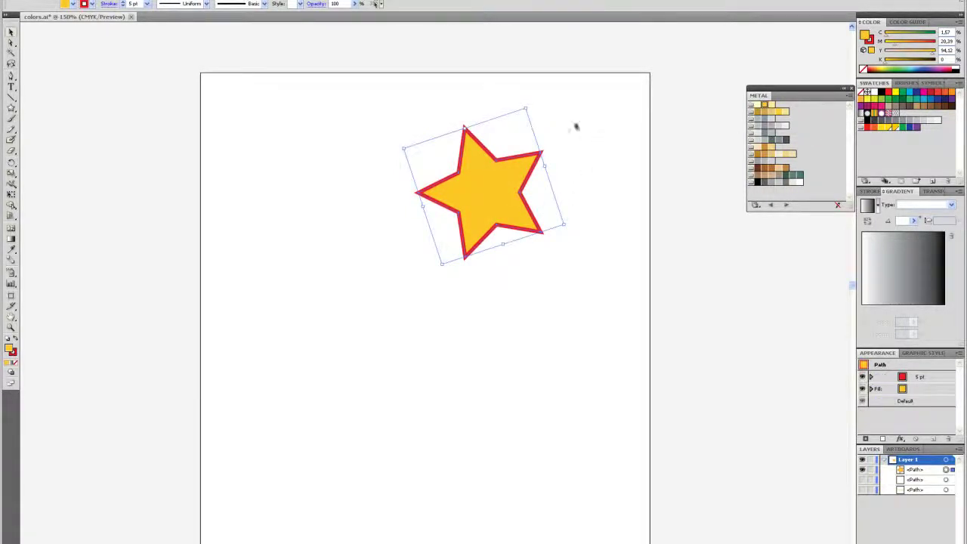
left_click(572, 125)
left_click(503, 158)
left_click_drag(529, 102, 557, 104)
left_click(587, 209)
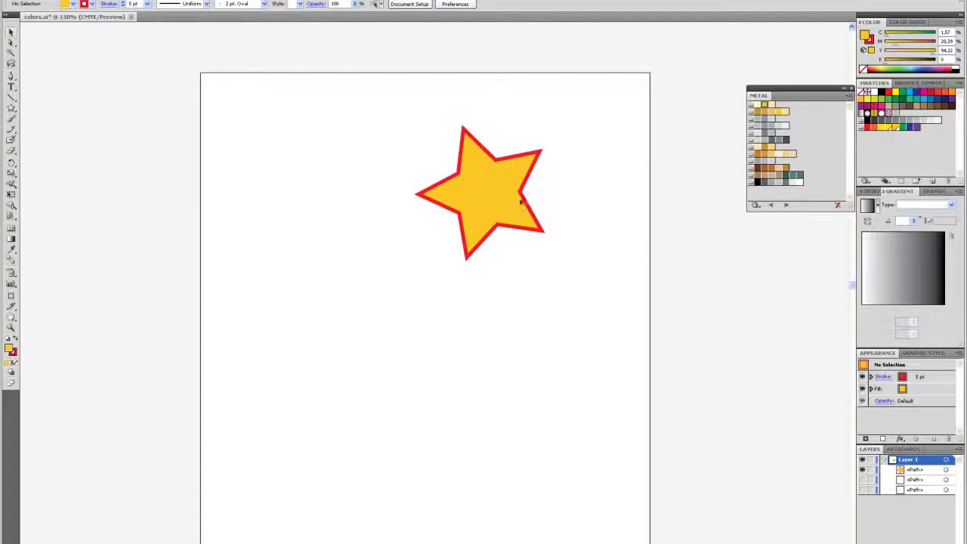
left_click(502, 204)
left_click(589, 218)
left_click(460, 201)
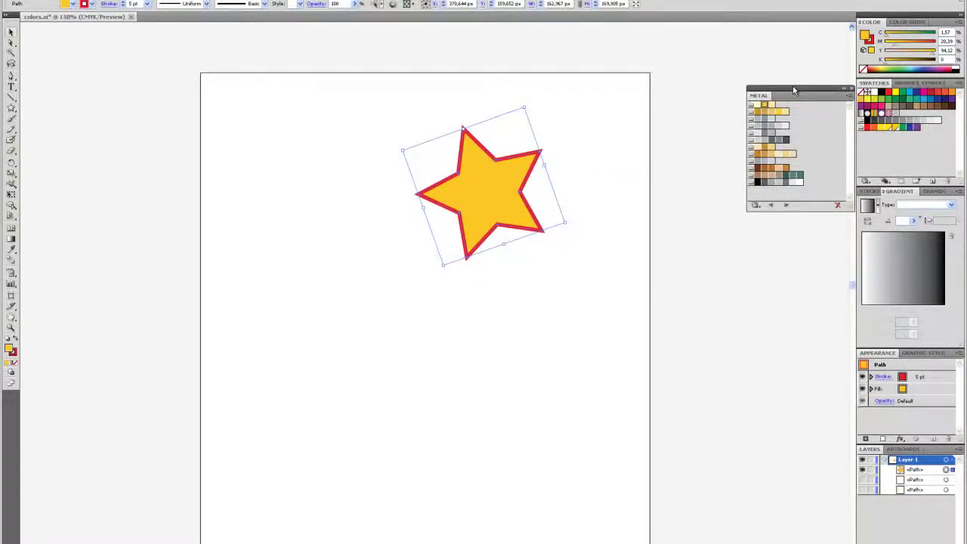
Step: Browse the available swatch libraries and open the Decorative_Classic pattern library
left_click(866, 181)
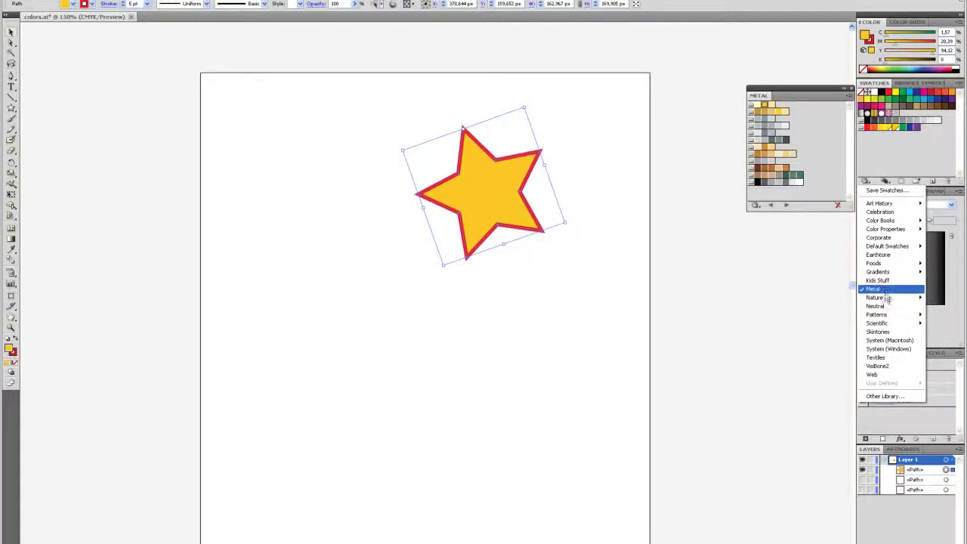
mouse_move(888, 298)
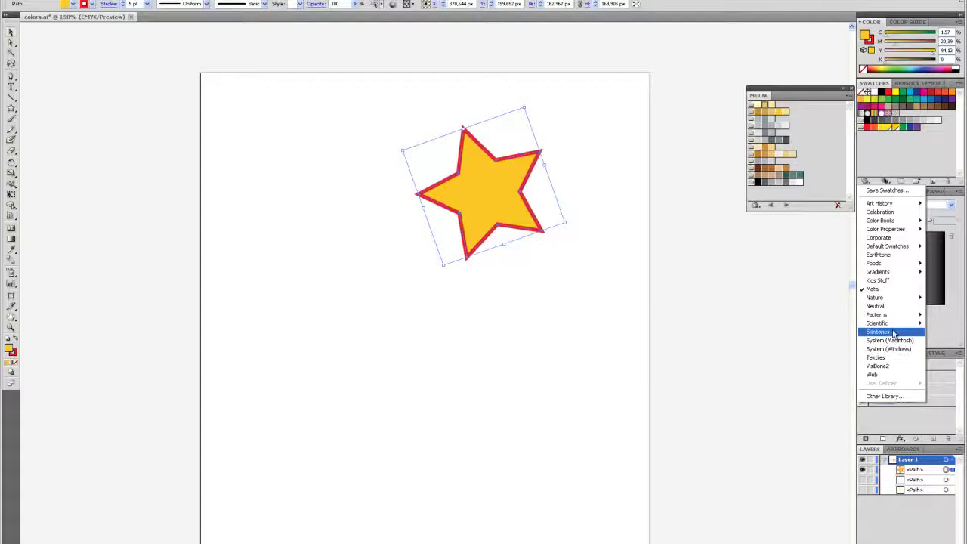
mouse_move(894, 317)
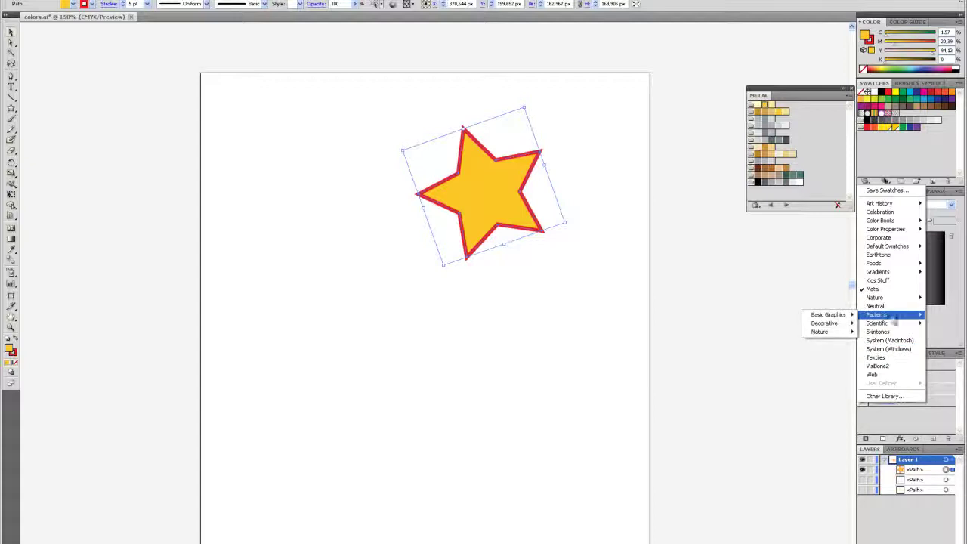
mouse_move(826, 324)
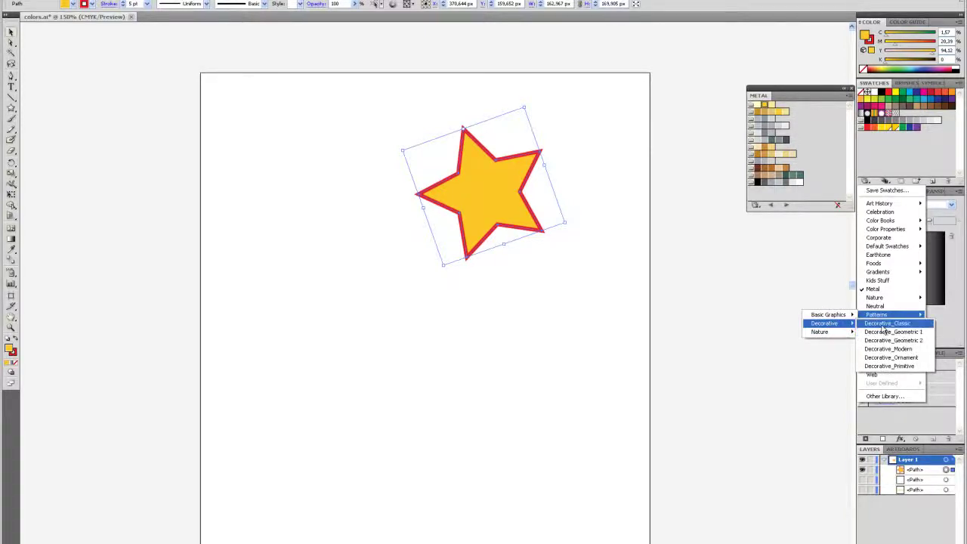
left_click(887, 322)
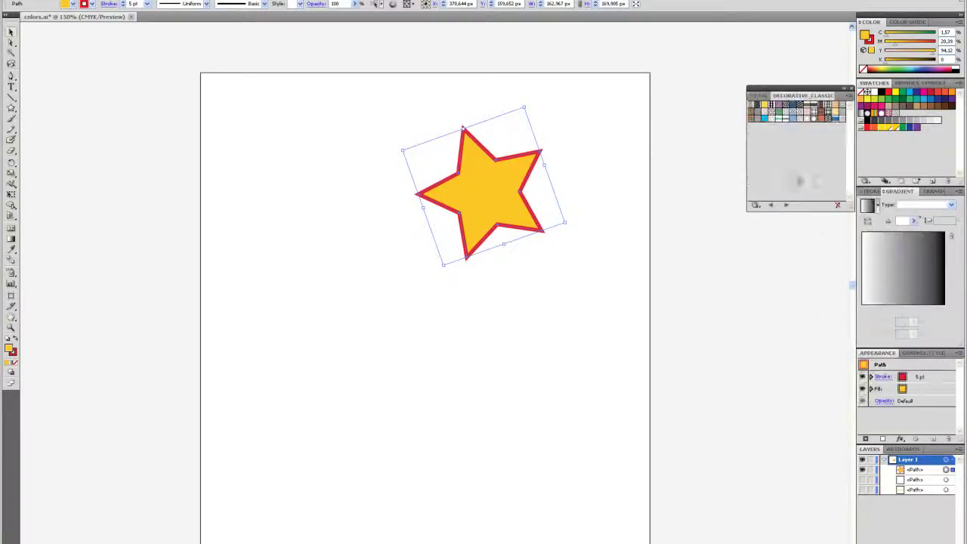
Step: Try several Decorative_Classic patterns as the selected star's fill, ending on the brown and cream interlocking weave
left_click(606, 172)
left_click(473, 192)
left_click(783, 115)
left_click(779, 117)
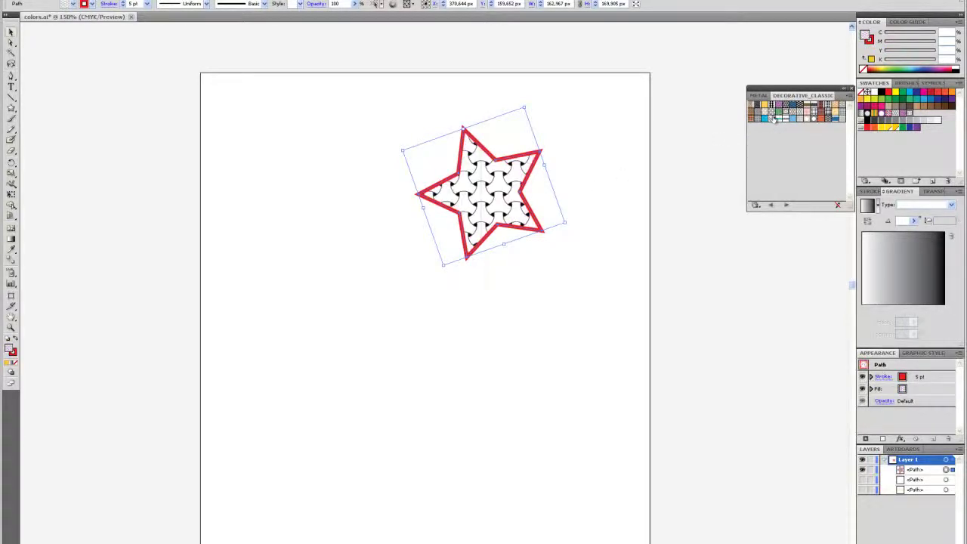
left_click(774, 117)
left_click(775, 112)
left_click(813, 112)
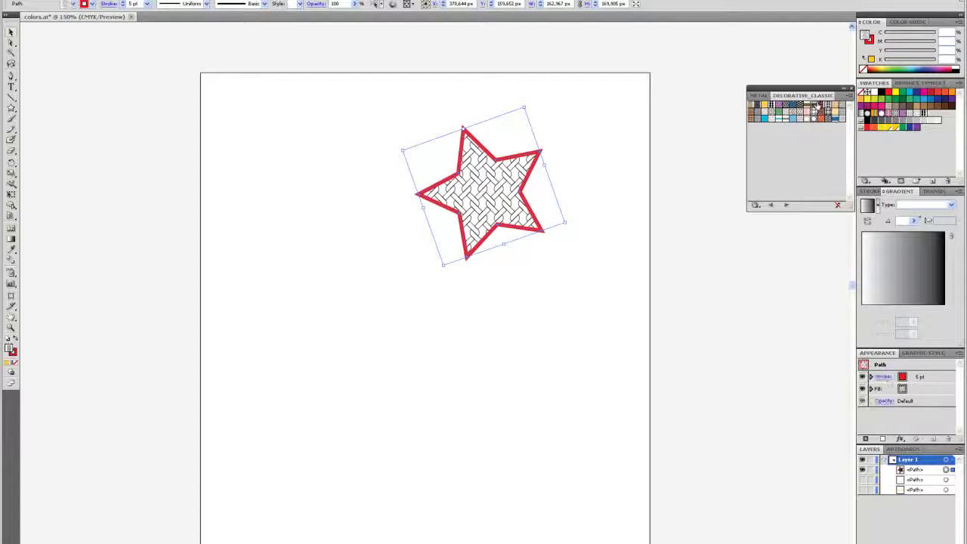
left_click(816, 107)
left_click(764, 110)
left_click(769, 112)
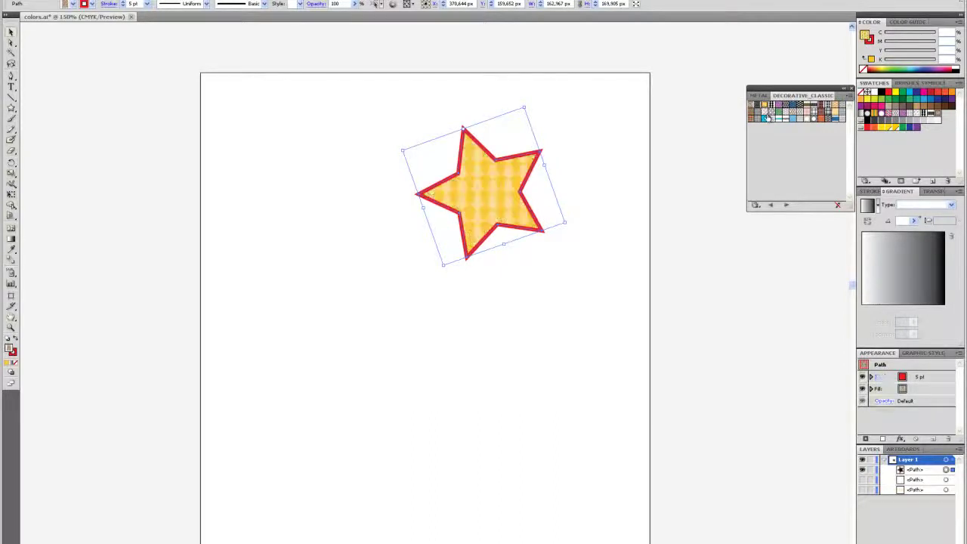
left_click(765, 119)
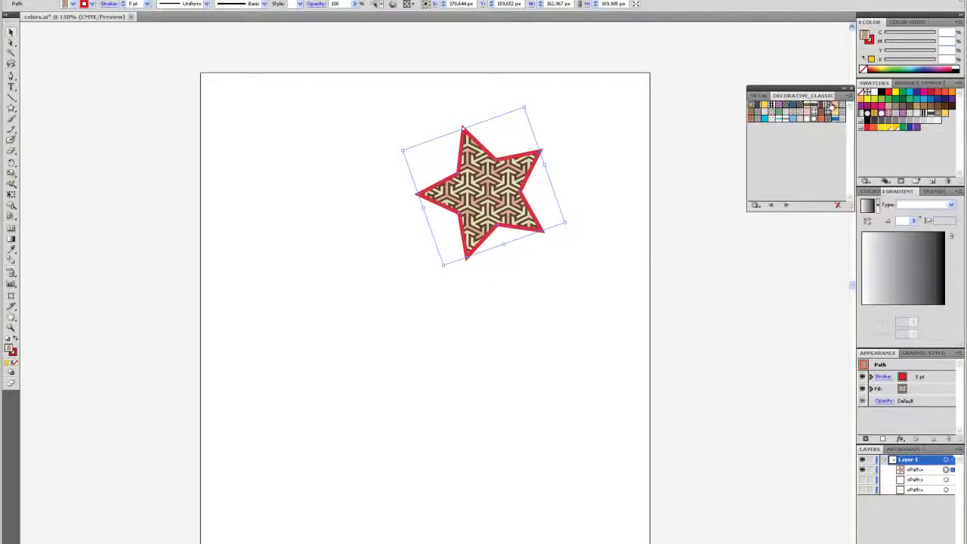
Step: Try more Decorative_Classic patterns on the star, including basket weave, tartan and teal waves, ending on the green interlocking pattern
left_click(834, 108)
left_click(830, 113)
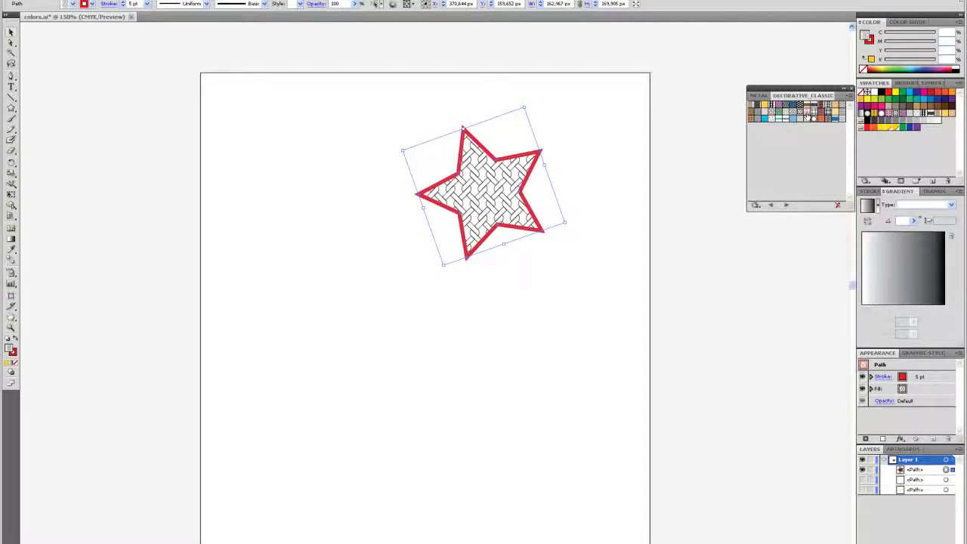
left_click(807, 116)
left_click(753, 112)
left_click(761, 113)
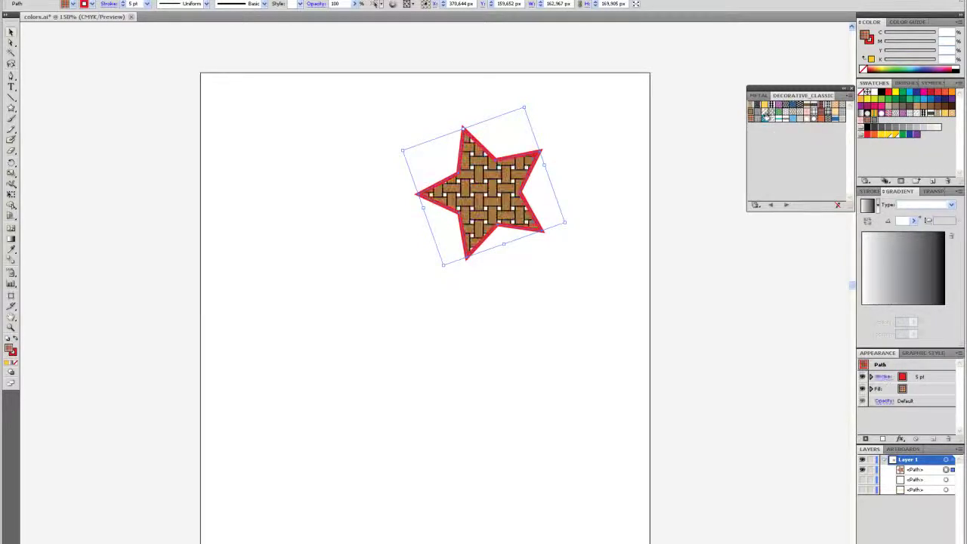
left_click(765, 118)
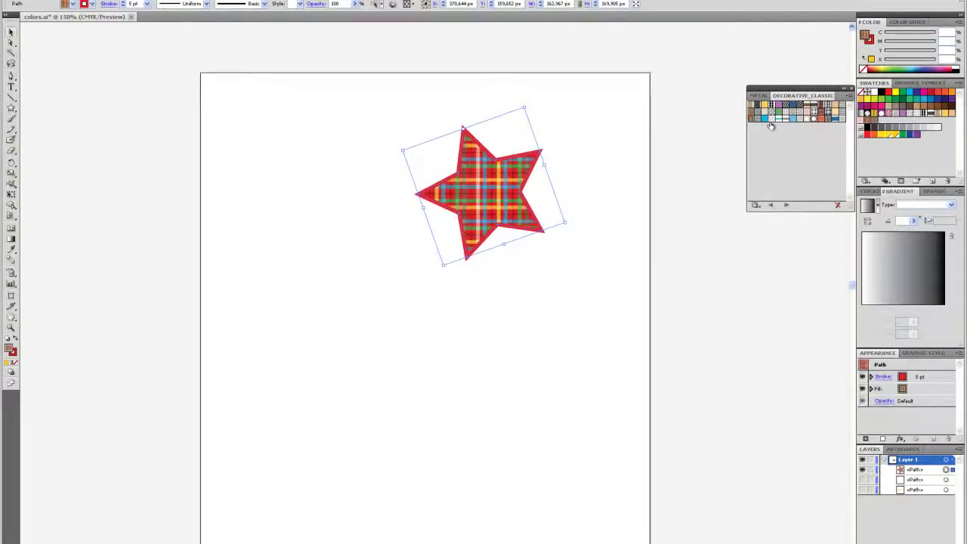
left_click(788, 119)
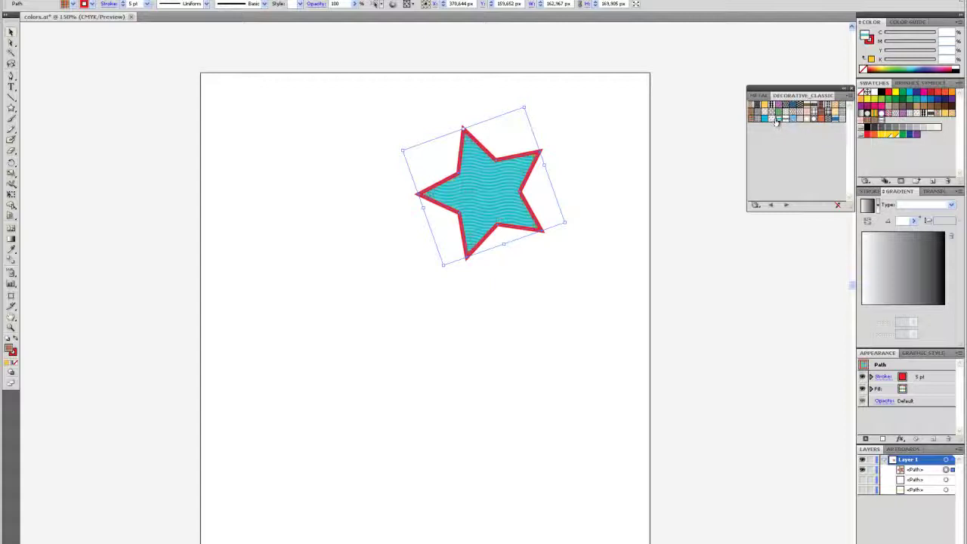
left_click(765, 119)
left_click(806, 119)
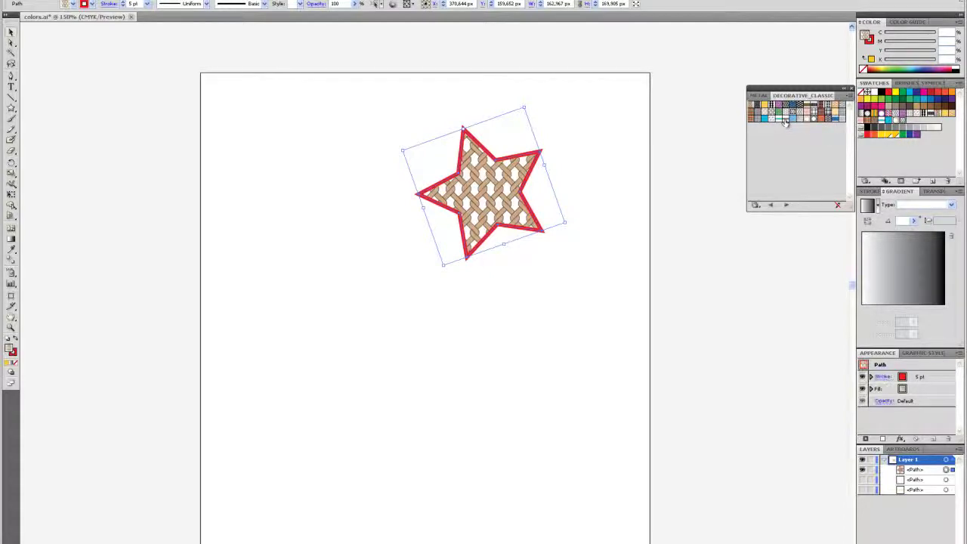
left_click(786, 118)
left_click(776, 113)
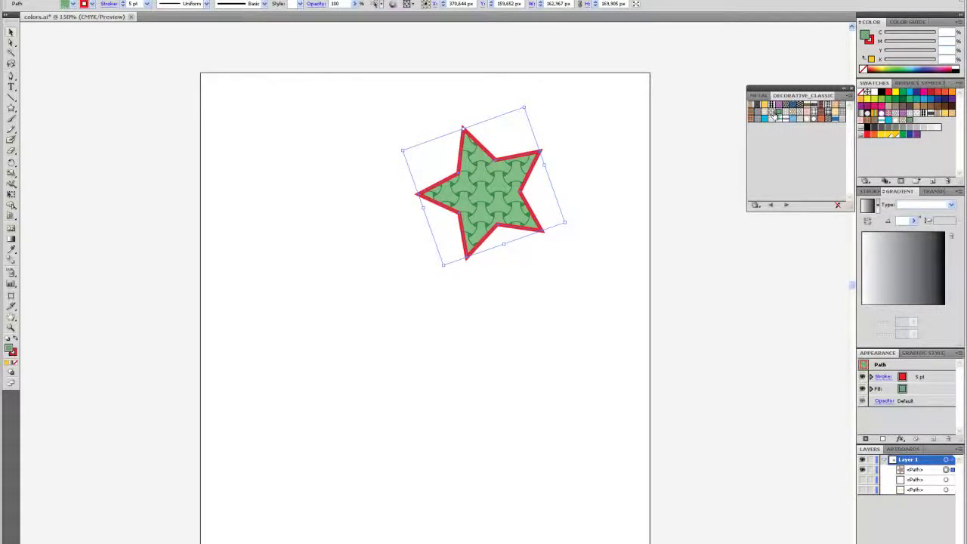
Step: Try further Decorative_Classic fills on the star, including houndstooth and grey gingham, ending on the black-and-white chevron pattern
left_click(765, 115)
left_click(761, 114)
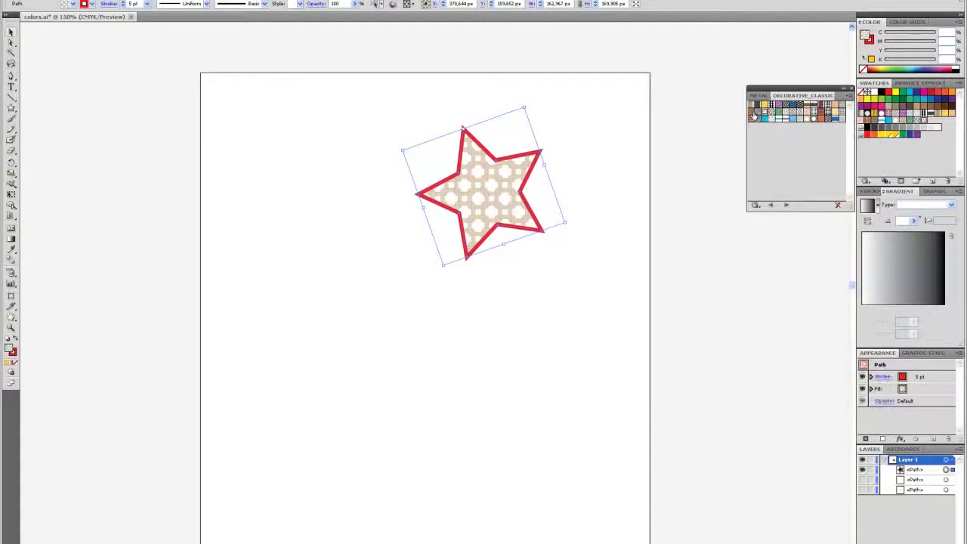
left_click(755, 114)
left_click(814, 113)
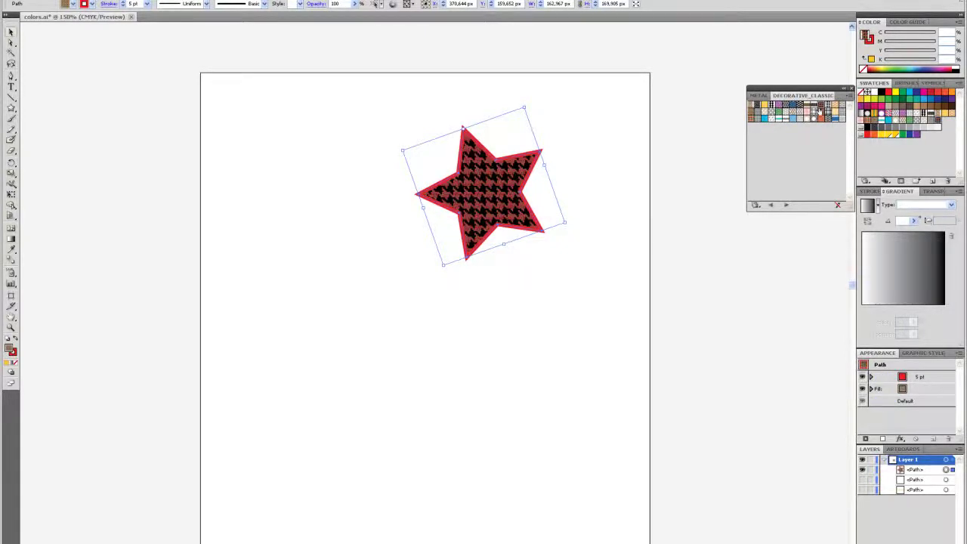
left_click(837, 110)
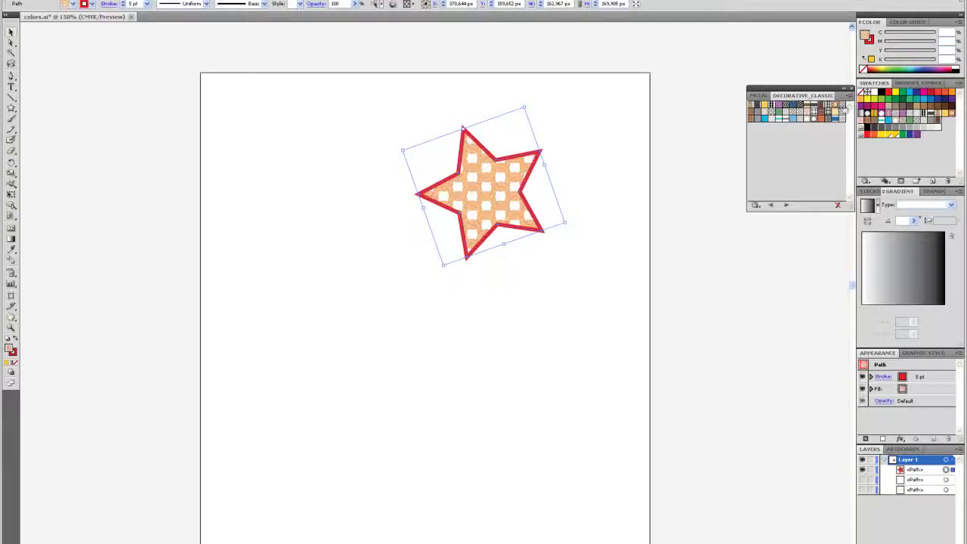
left_click(841, 113)
left_click(828, 114)
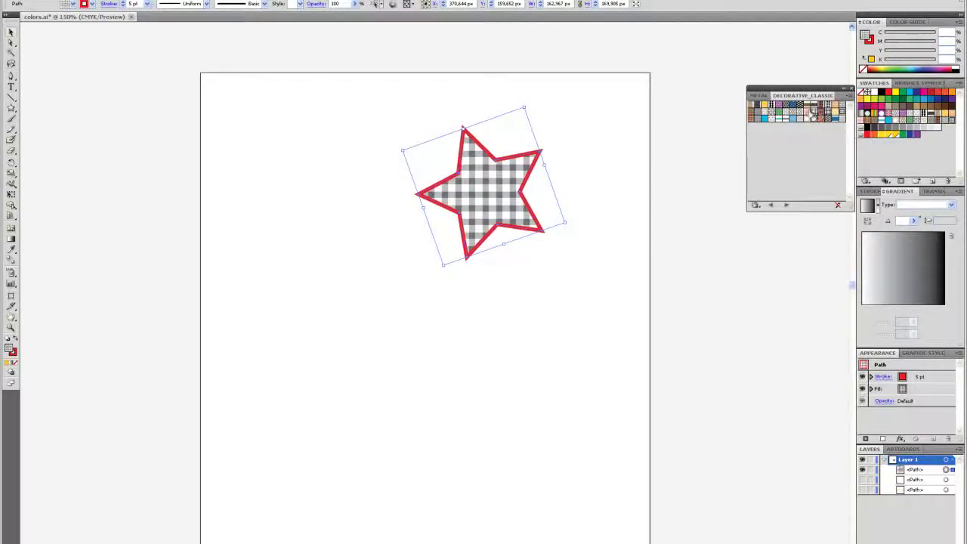
left_click(819, 115)
left_click(812, 114)
Step: Return to the Metal library, refill the star with gold C 1.57, M 20.39, Y 94.12, K 0, and deselect it
left_click(762, 96)
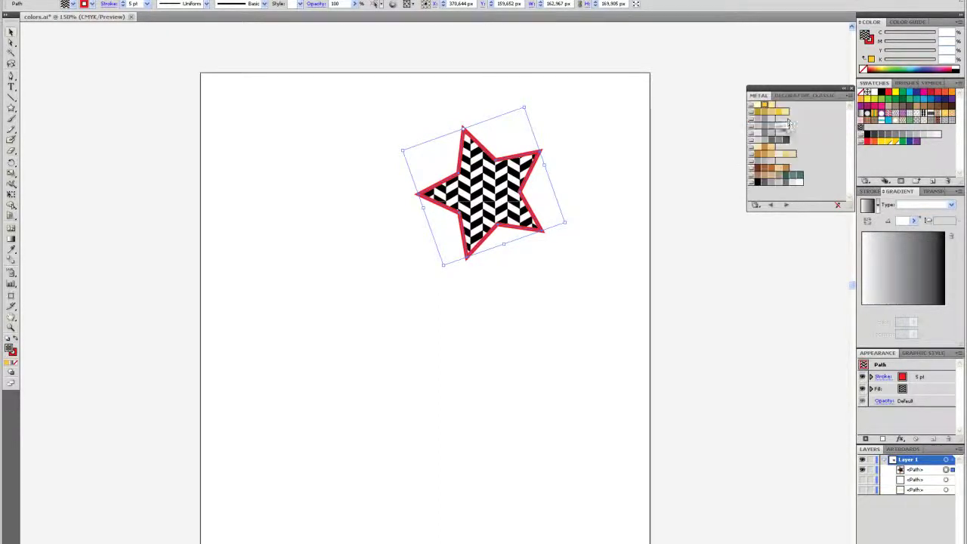
left_click(766, 106)
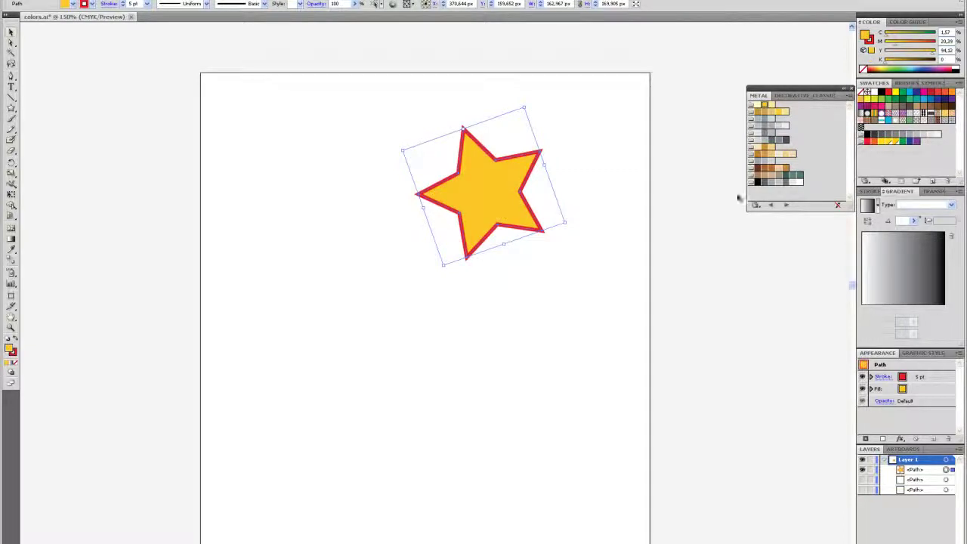
left_click(602, 211)
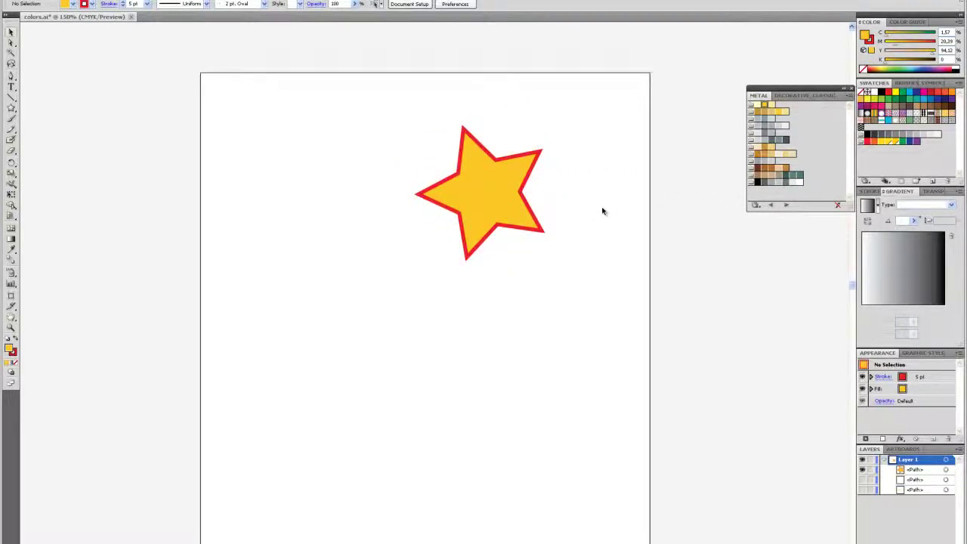
Step: Pick a darker gold from the Metal library and add it to the document's coloured swatch group
left_click(765, 113)
left_click(769, 113)
left_click_drag(765, 111, 928, 155)
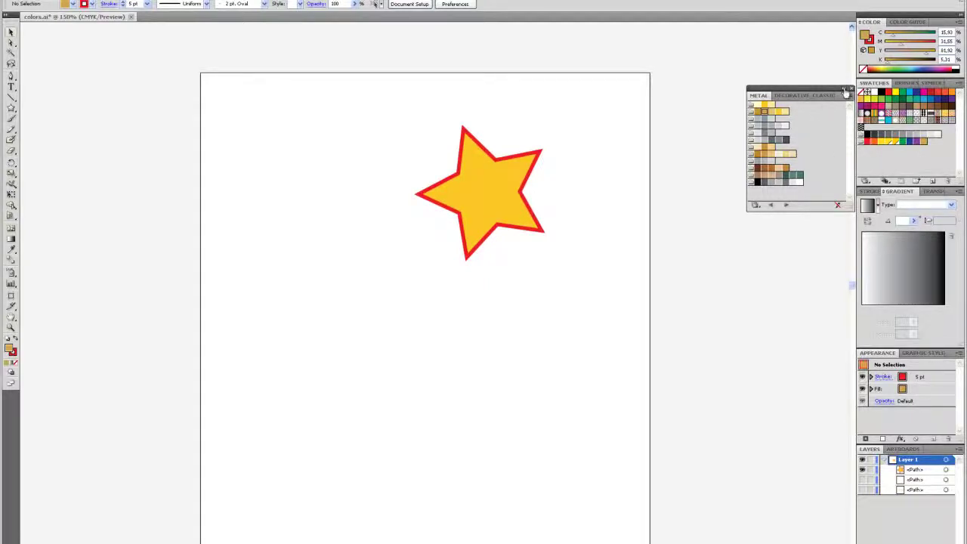
Step: Switch between the Metal and Decorative_Classic libraries and close their floating window
left_click(805, 95)
left_click(758, 96)
left_click(805, 95)
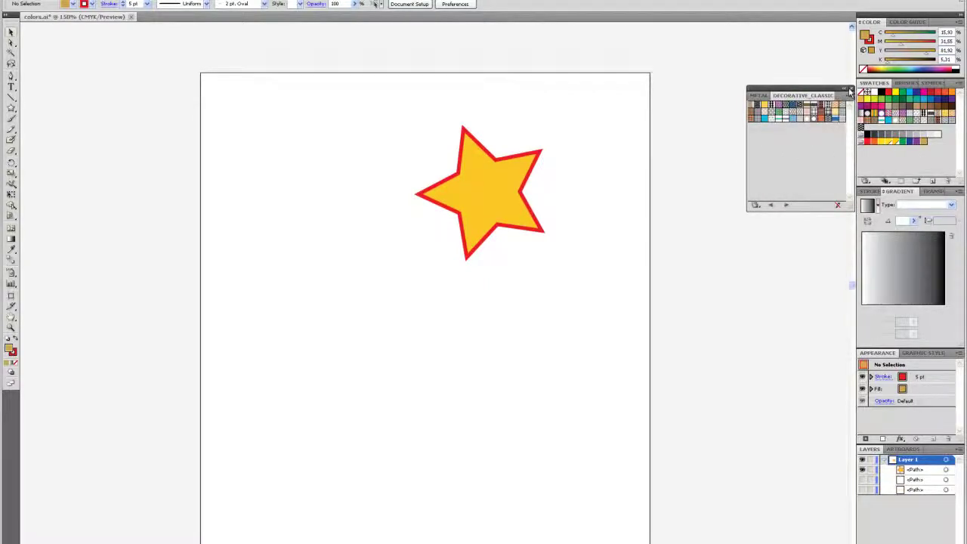
left_click(850, 88)
Step: Review the list of available swatch libraries, dismiss it without opening one, and leave the star deselected
left_click(866, 181)
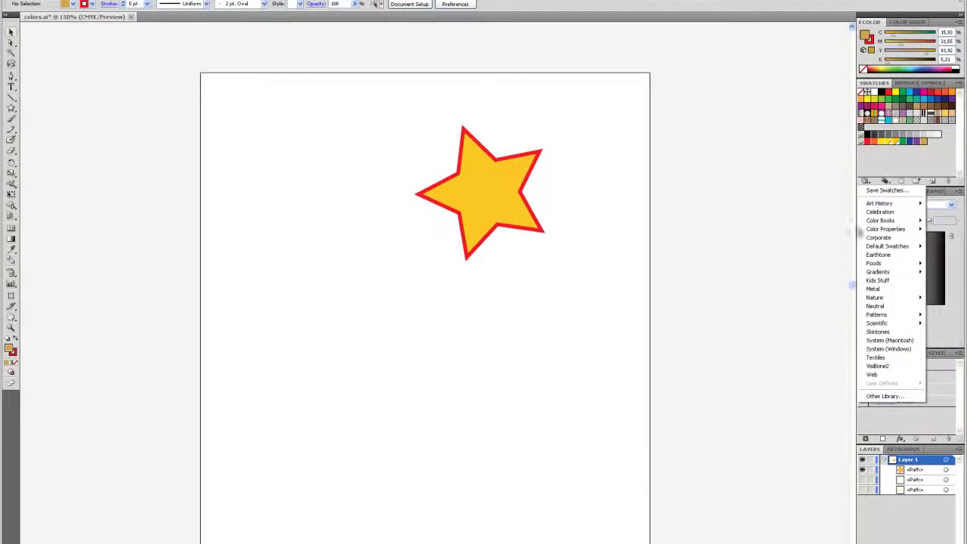
left_click(866, 181)
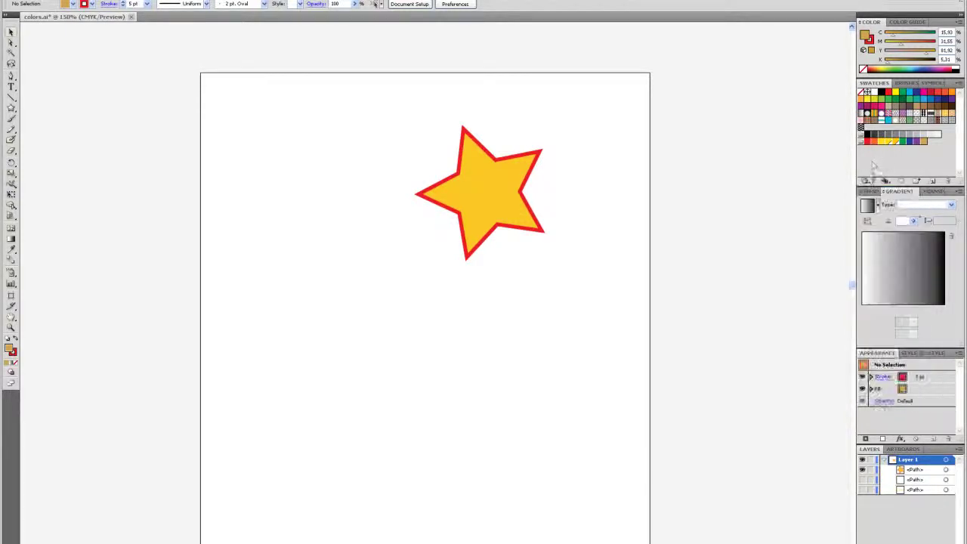
left_click(866, 182)
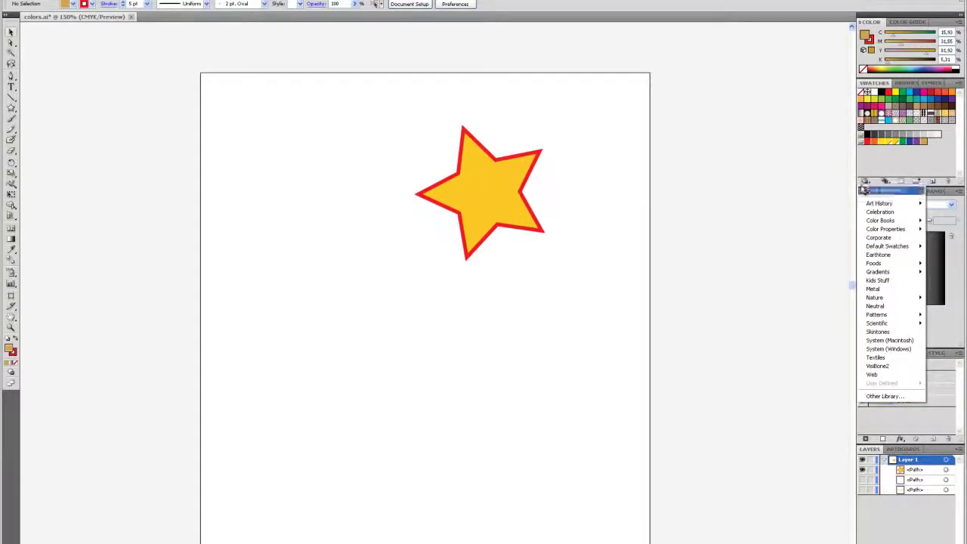
left_click(557, 234)
left_click(563, 199)
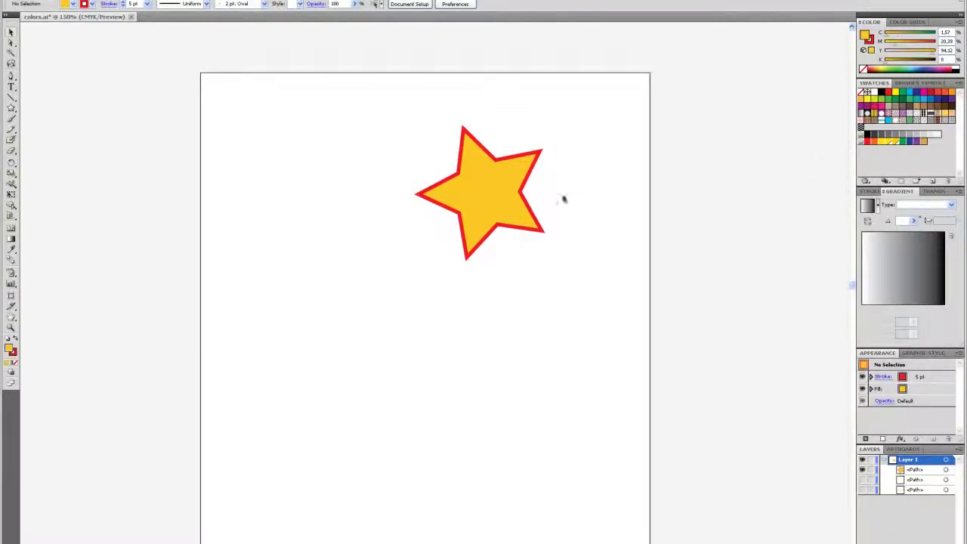
left_click(514, 208)
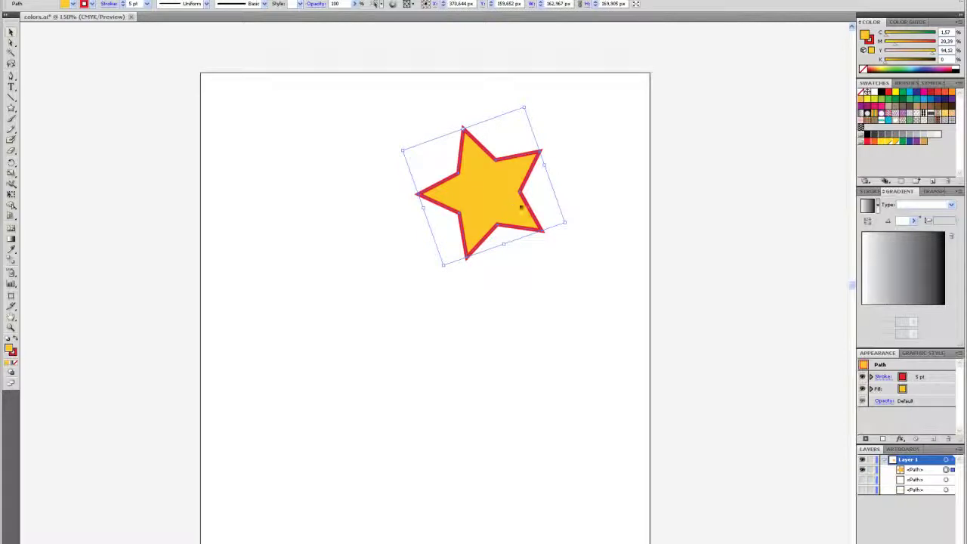
left_click(590, 169)
left_click(496, 209)
left_click(585, 177)
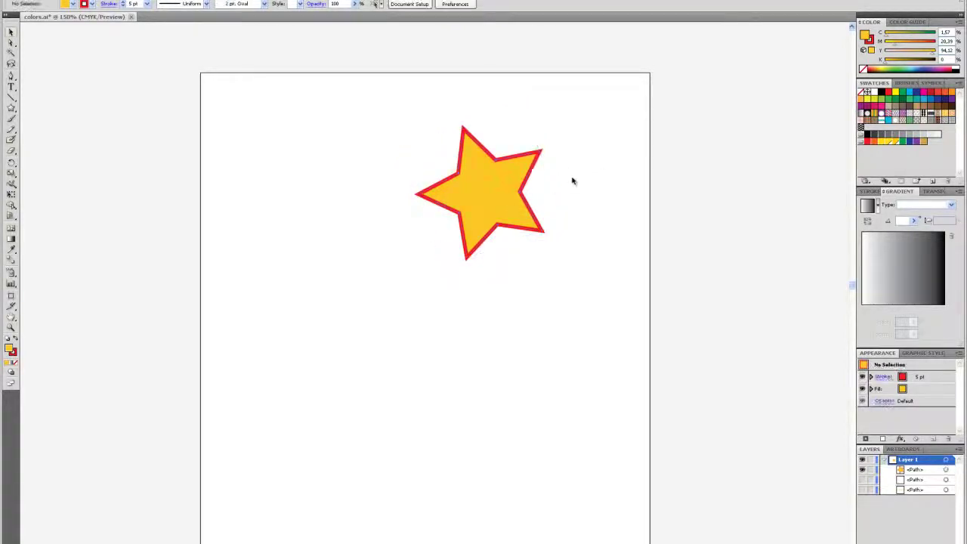
left_click(508, 183)
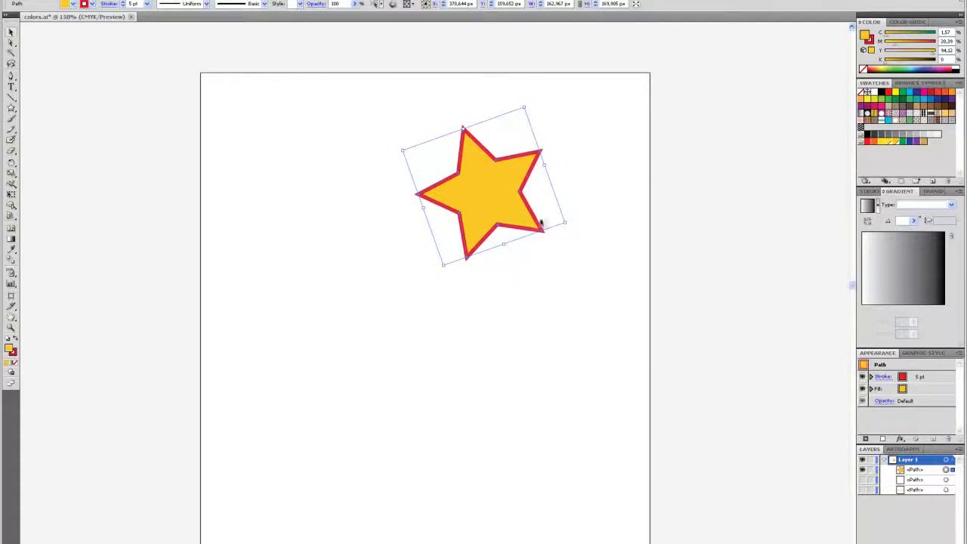
left_click(588, 151)
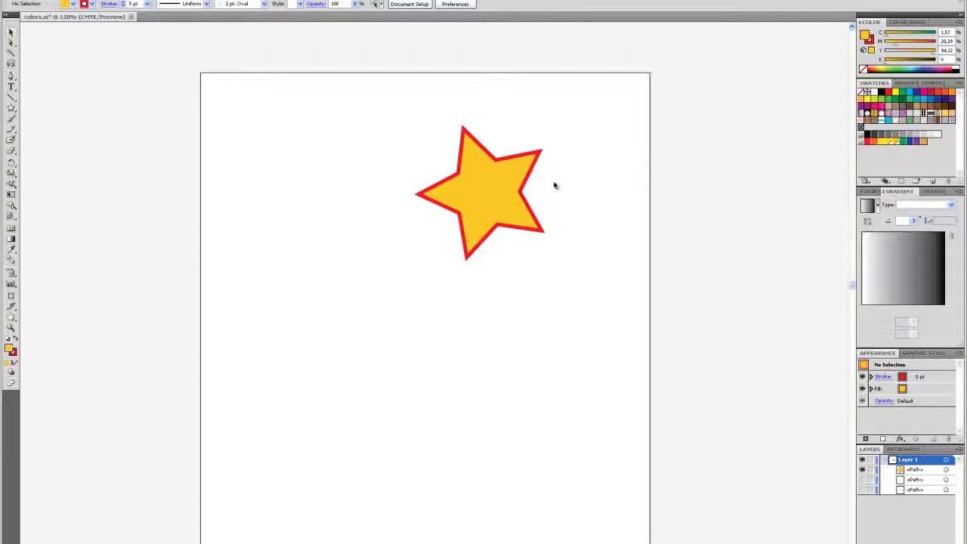
left_click(477, 184)
left_click(582, 160)
left_click(497, 198)
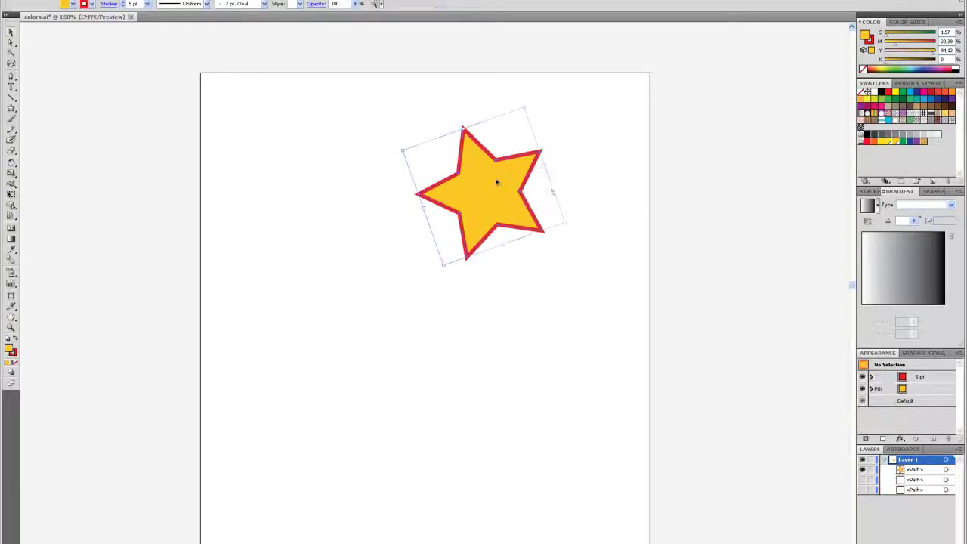
left_click(602, 171)
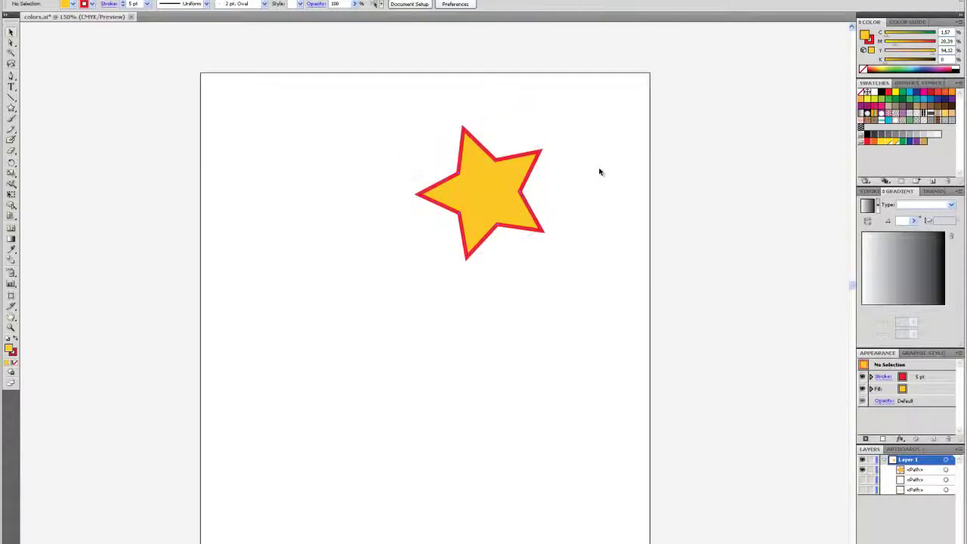
left_click(512, 197)
left_click(607, 171)
Step: Duplicate the gold star and place the copy directly below the original on the artboard
left_click(492, 201)
key("ctrl+c")
key("ctrl+v")
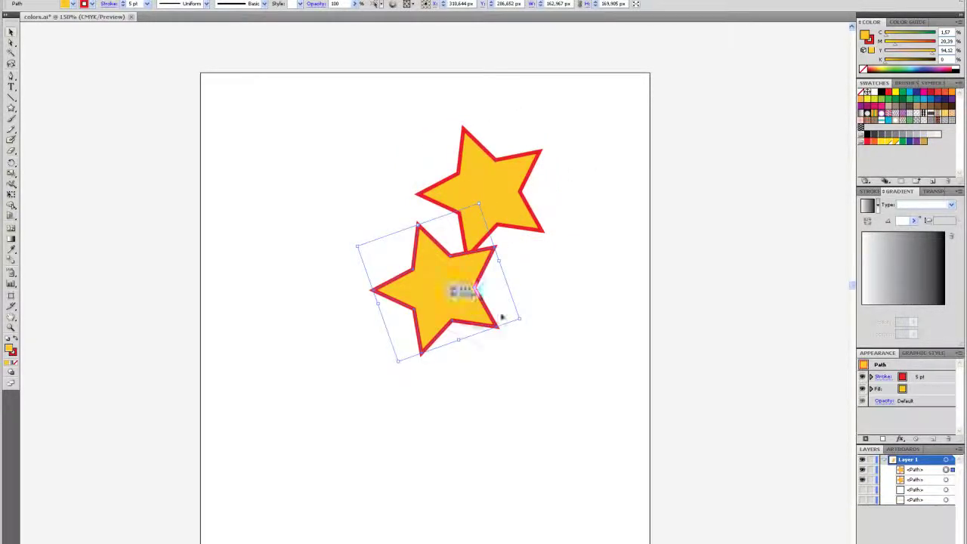
left_click_drag(501, 317, 569, 355)
Step: Remove the red stroke from the copied lower star and leave the copy selected
left_click(870, 39)
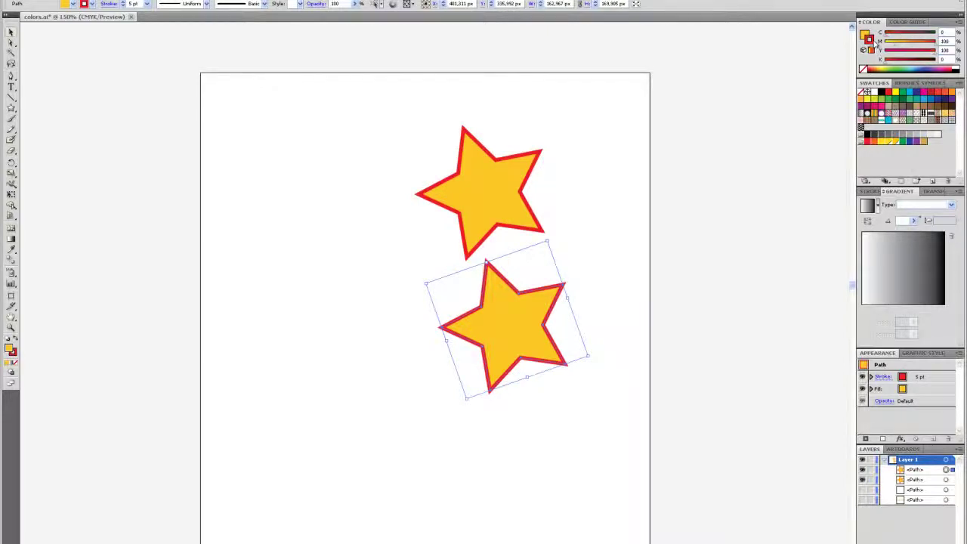
left_click(862, 92)
left_click(606, 216)
left_click(525, 310)
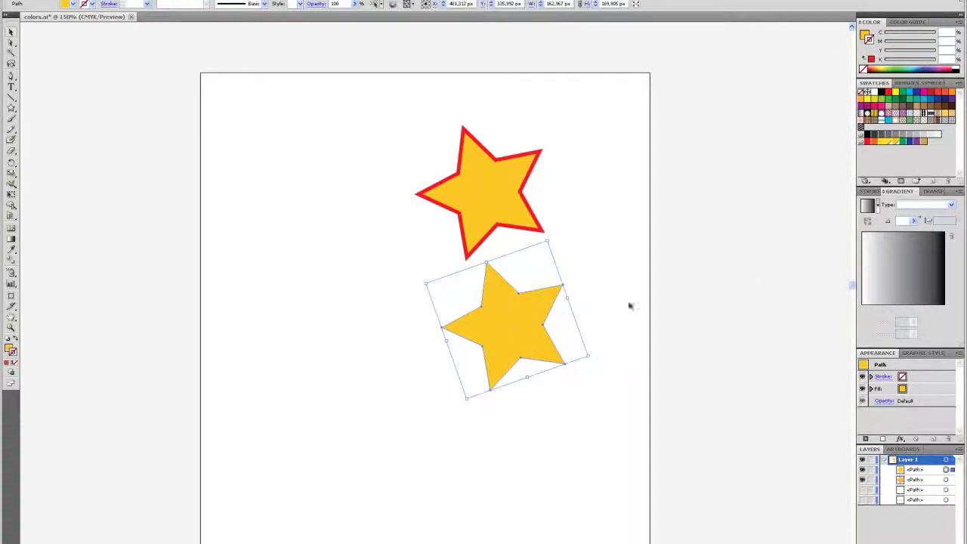
Step: Fill the copied star with the linear gradient preset that fades from black to transparent
left_click(900, 296)
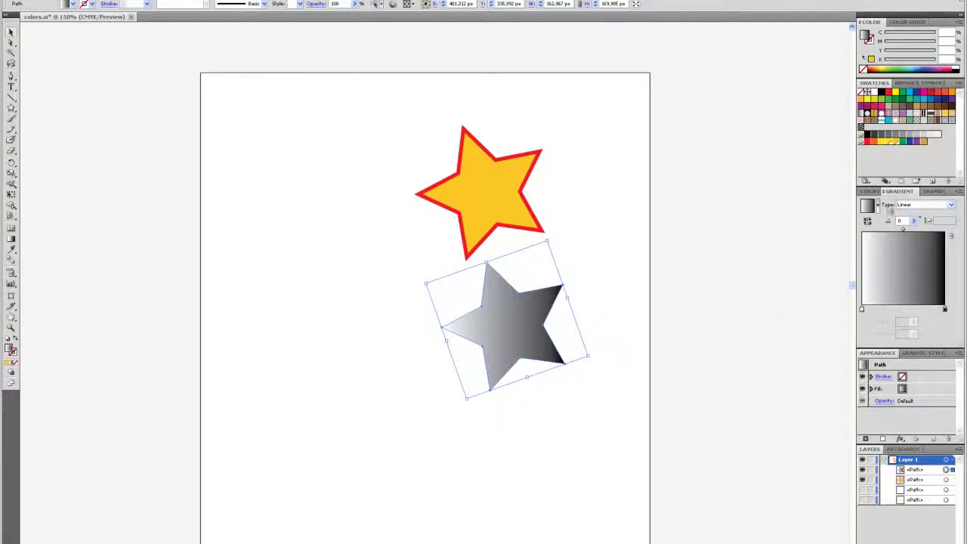
left_click(879, 209)
left_click(892, 238)
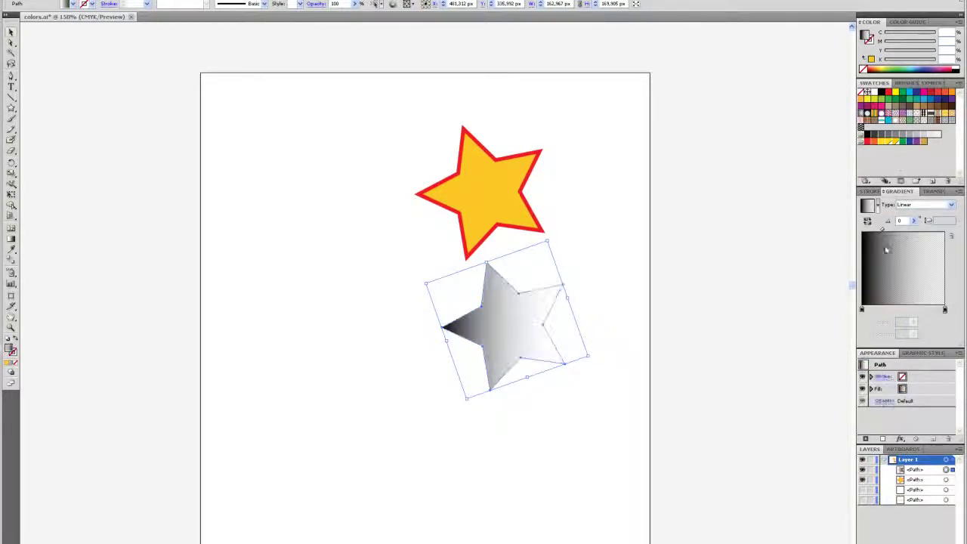
Step: Set both gradient stops to white so the copied star fades from opaque white to transparent
double_click(862, 310)
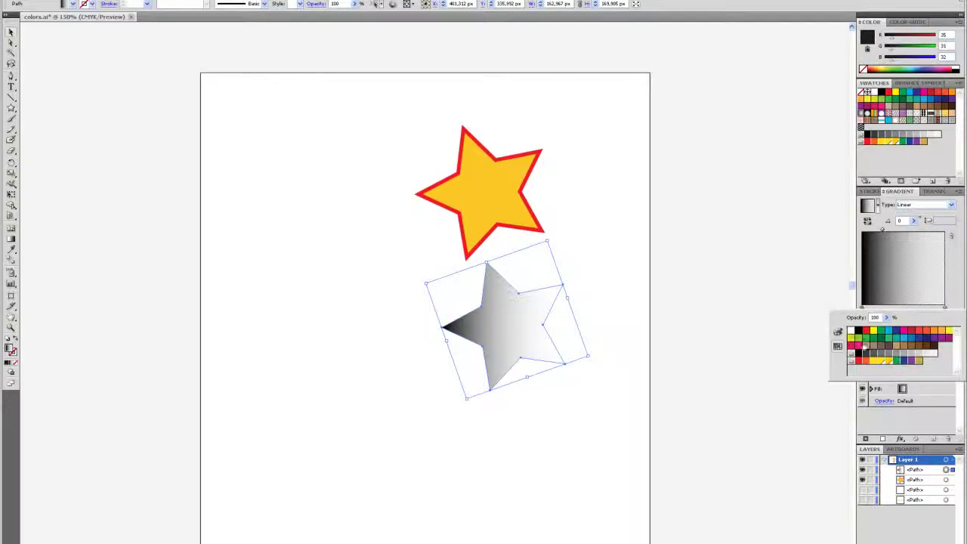
left_click(853, 331)
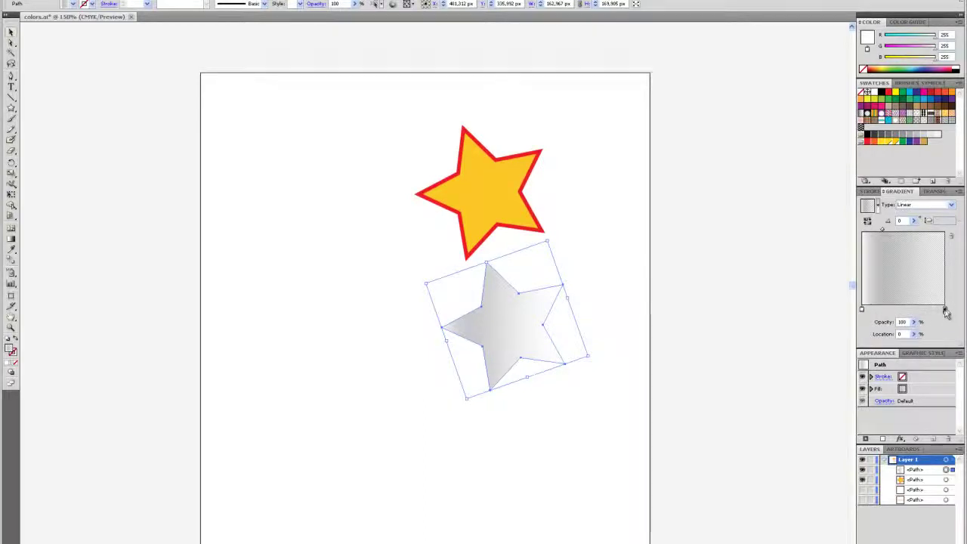
double_click(945, 310)
left_click(851, 331)
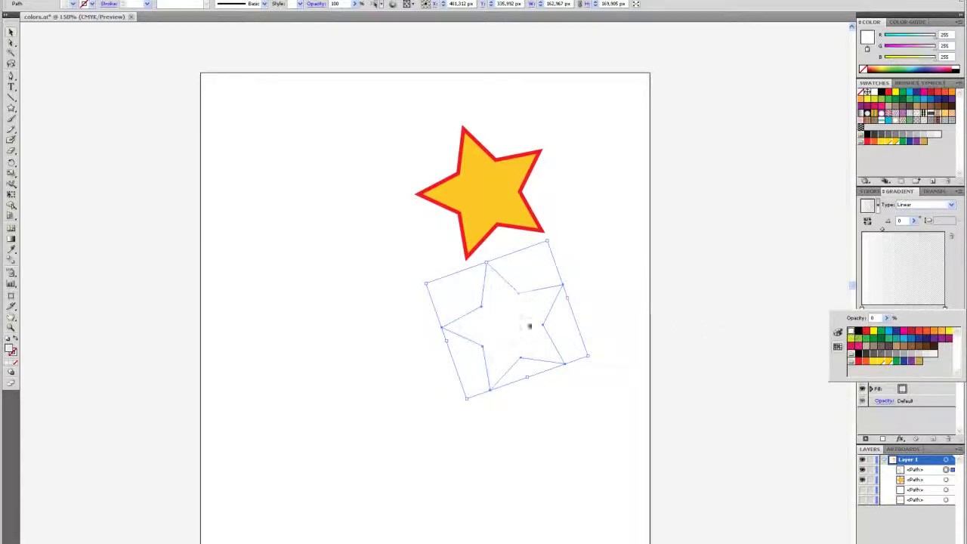
Step: Move the white-to-transparent star on top of the original gold star and deselect it
left_click_drag(530, 339, 507, 210)
left_click(561, 222)
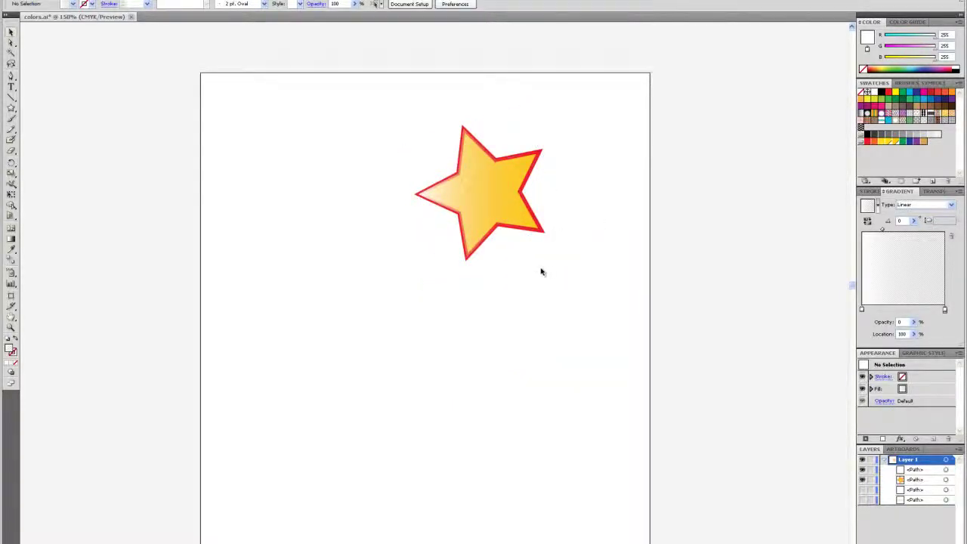
left_click(487, 227)
left_click(264, 4)
left_click(264, 5)
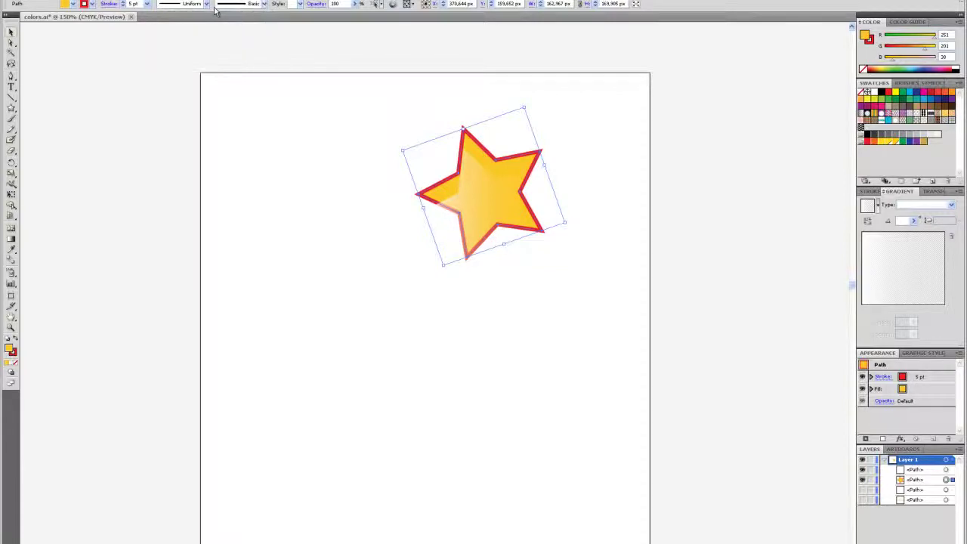
left_click(93, 4)
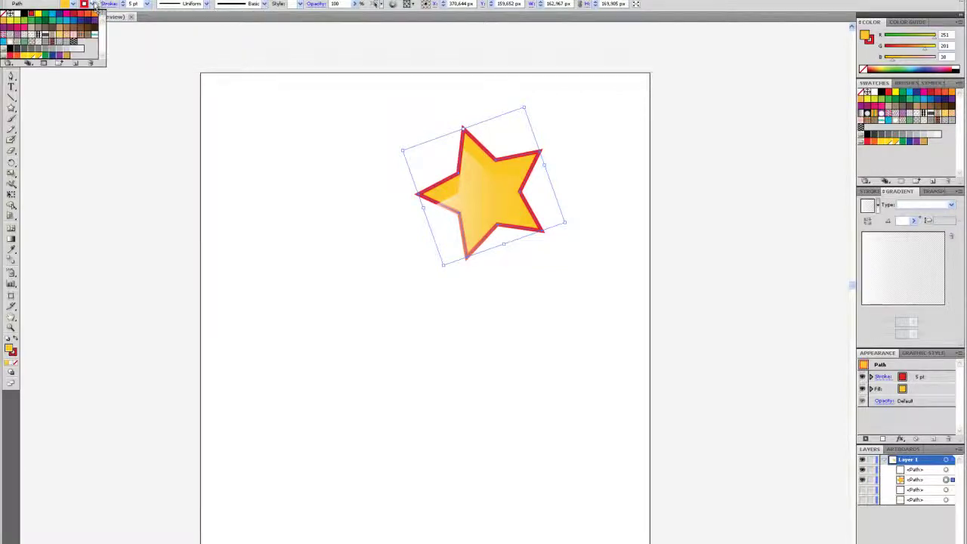
left_click(93, 5)
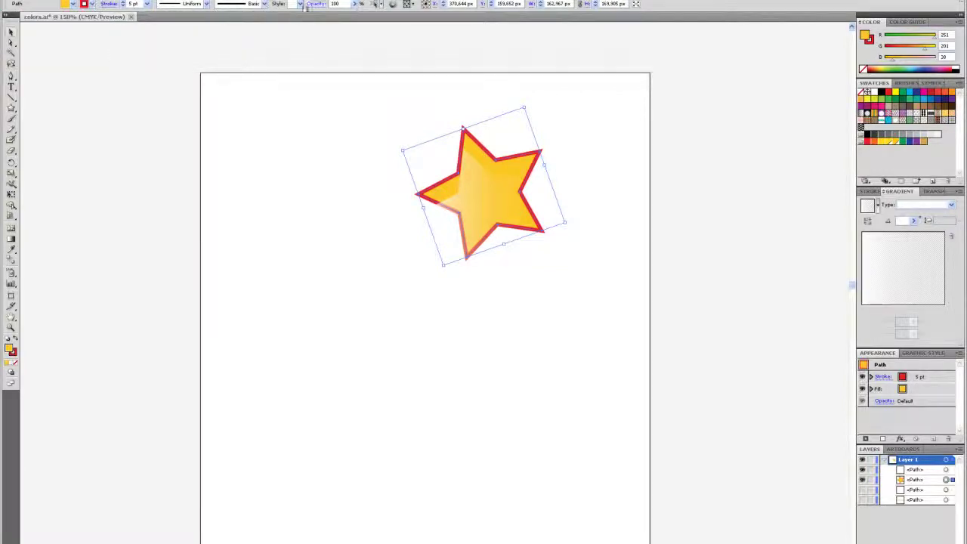
left_click(300, 5)
left_click(301, 5)
left_click(427, 78)
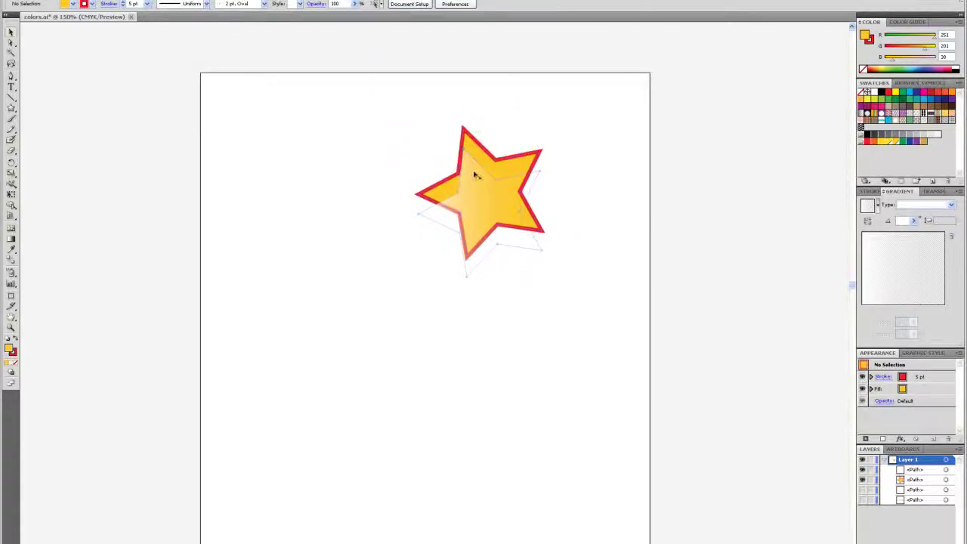
Step: Align the white gradient overlay precisely with the outline of the gold star and deselect it
left_click_drag(479, 198, 486, 178)
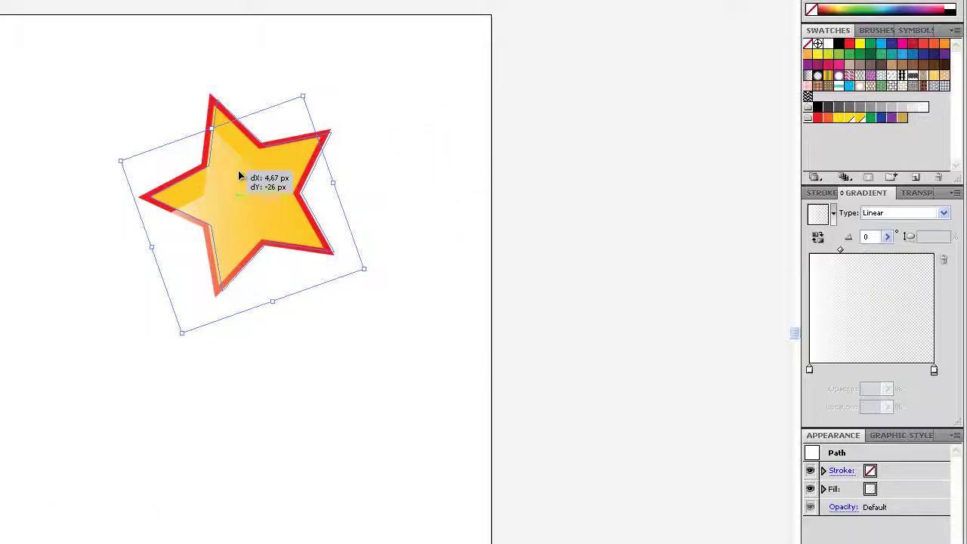
left_click_drag(238, 176, 236, 150)
left_click(408, 114)
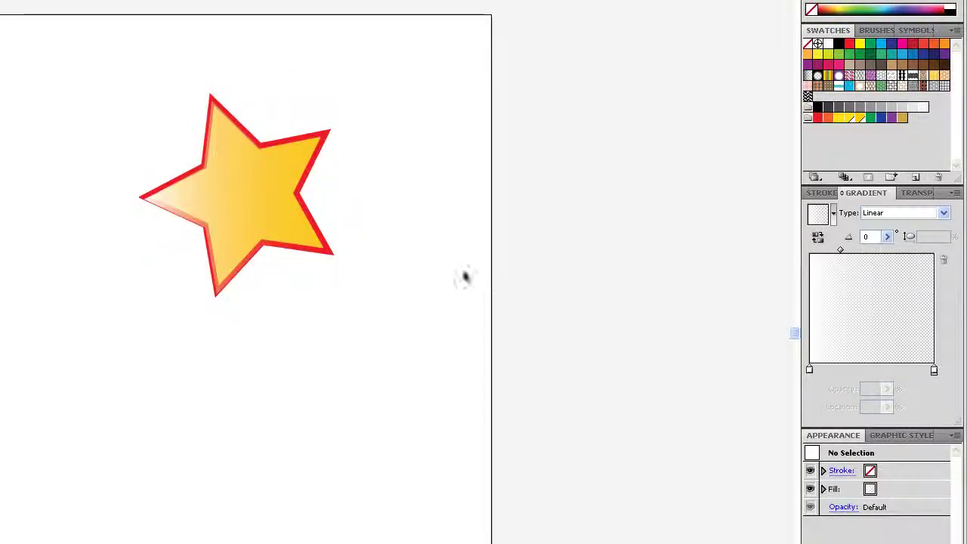
left_click_drag(262, 206, 263, 208)
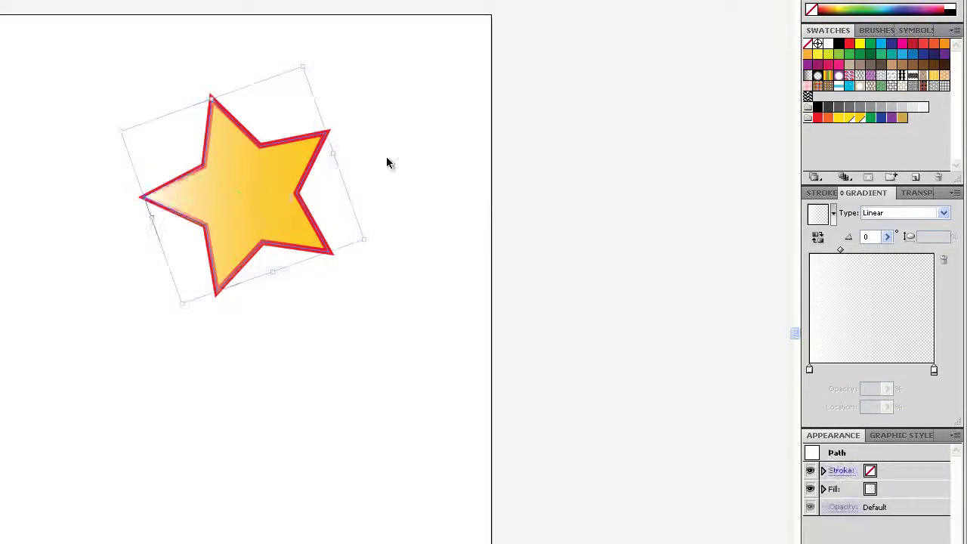
left_click(387, 209)
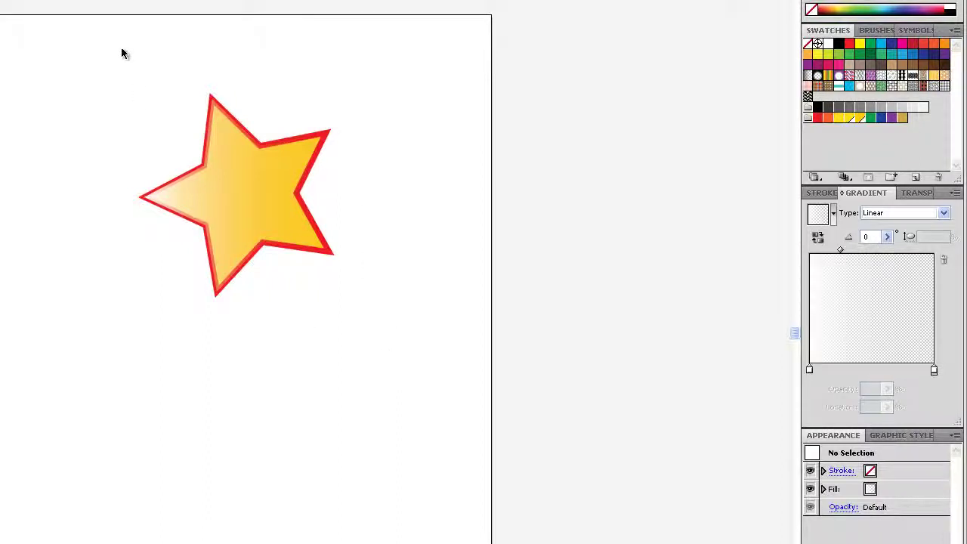
Step: Select the gold star and its gradient overlay together and move them down and to the right, then deselect
left_click_drag(121, 48, 351, 314)
mouse_move(252, 179)
left_mouse_down()
mouse_move(254, 193)
mouse_move(252, 179)
left_mouse_up()
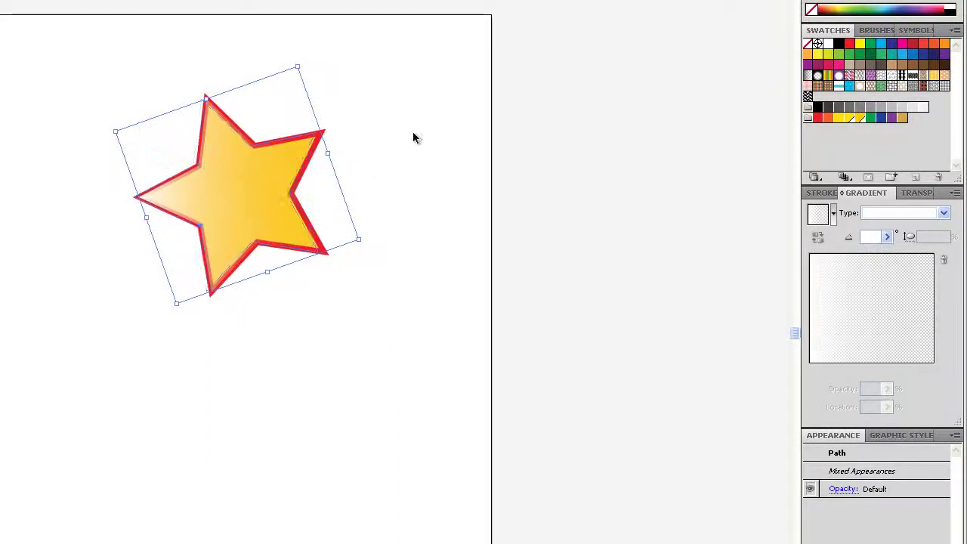
left_click(403, 146)
left_click_drag(57, 63, 371, 345)
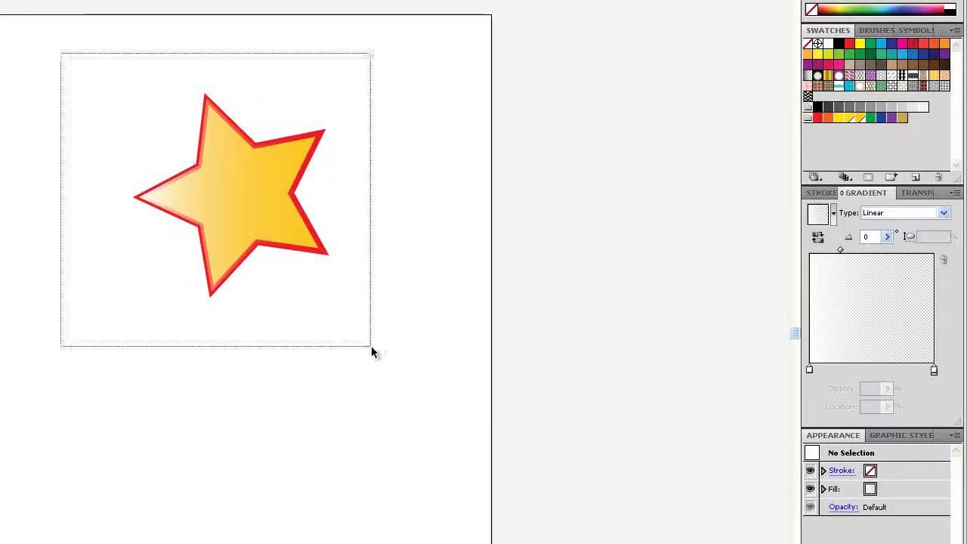
left_click_drag(277, 249, 321, 337)
left_click(450, 322)
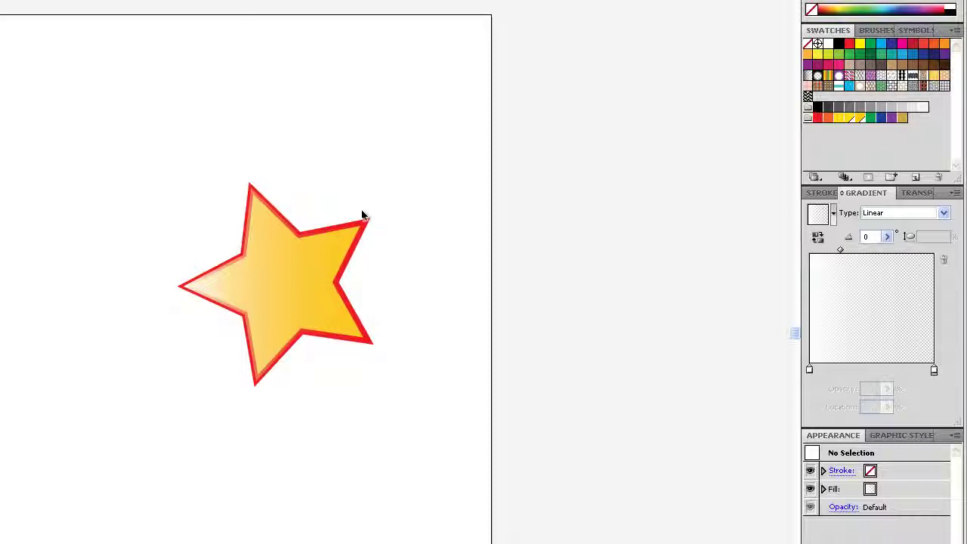
Step: Move the star and its overlay together back up and to the left, and clear the selection
left_click(529, 268)
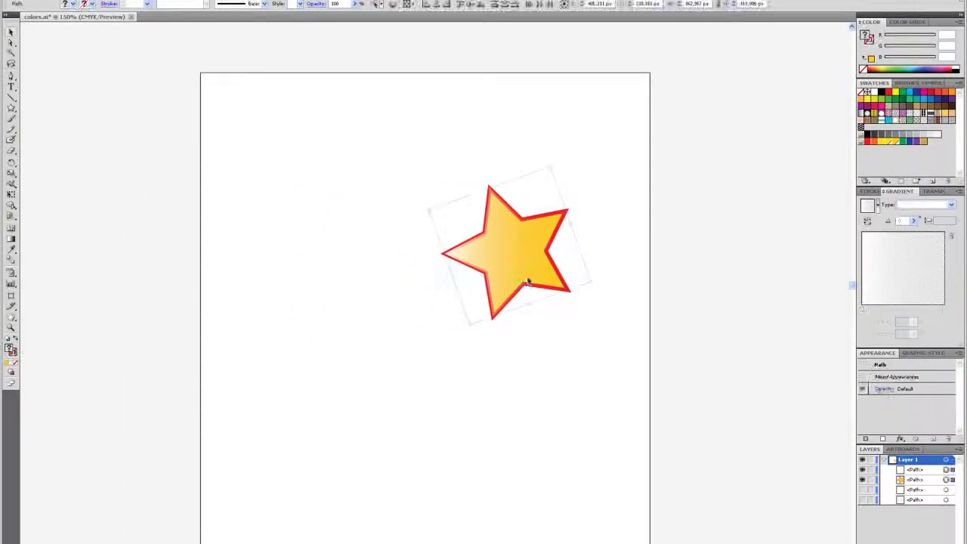
left_click_drag(529, 268, 456, 214)
left_click(327, 115)
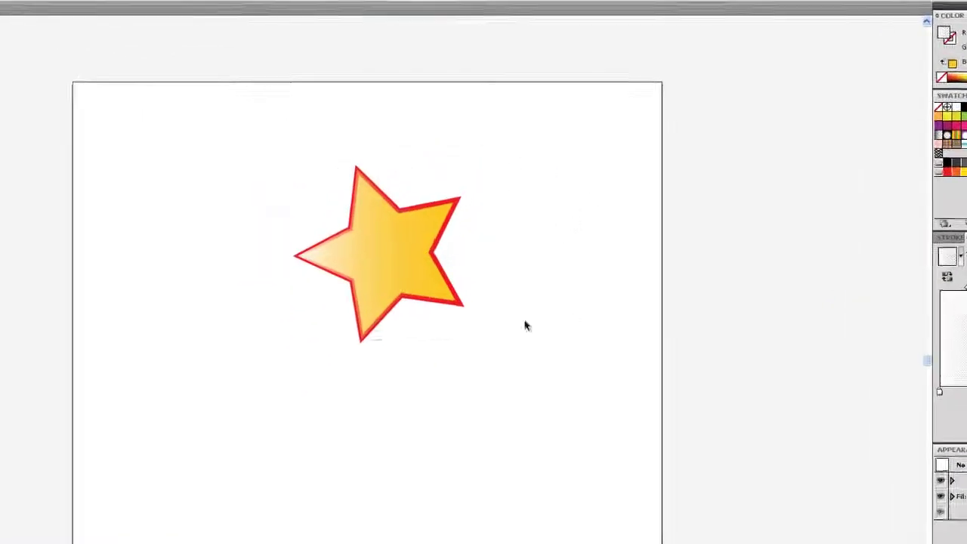
key("ctrl+a")
left_click(553, 233)
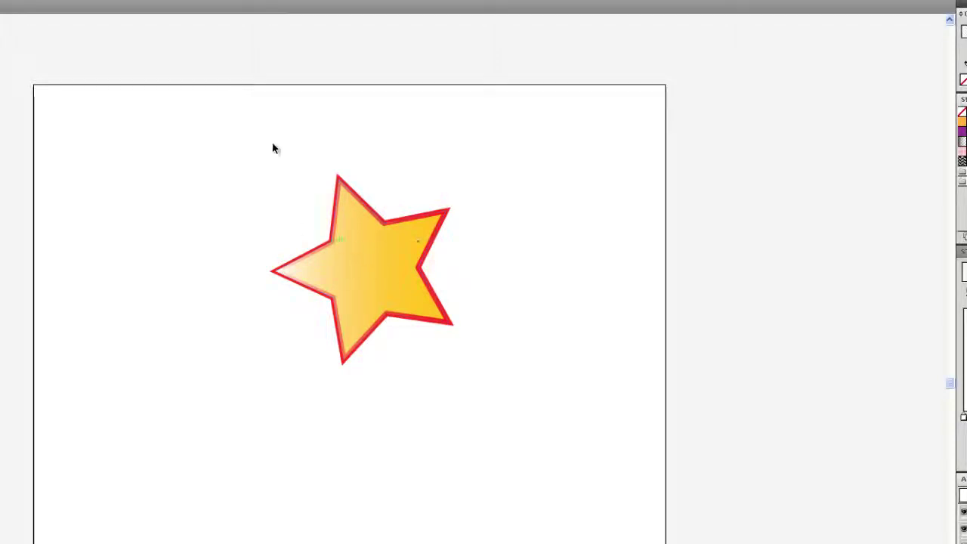
Step: Move the gold star with its overlay to the artboard's right side and down, leaving room above it
left_click_drag(272, 147, 511, 382)
left_click_drag(372, 264, 482, 258)
left_click(596, 295)
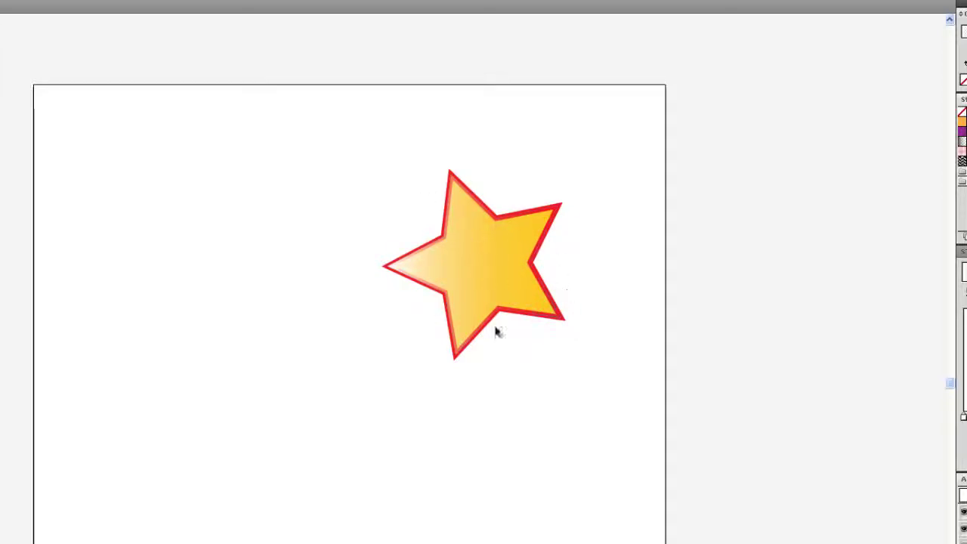
left_click_drag(380, 194, 544, 415)
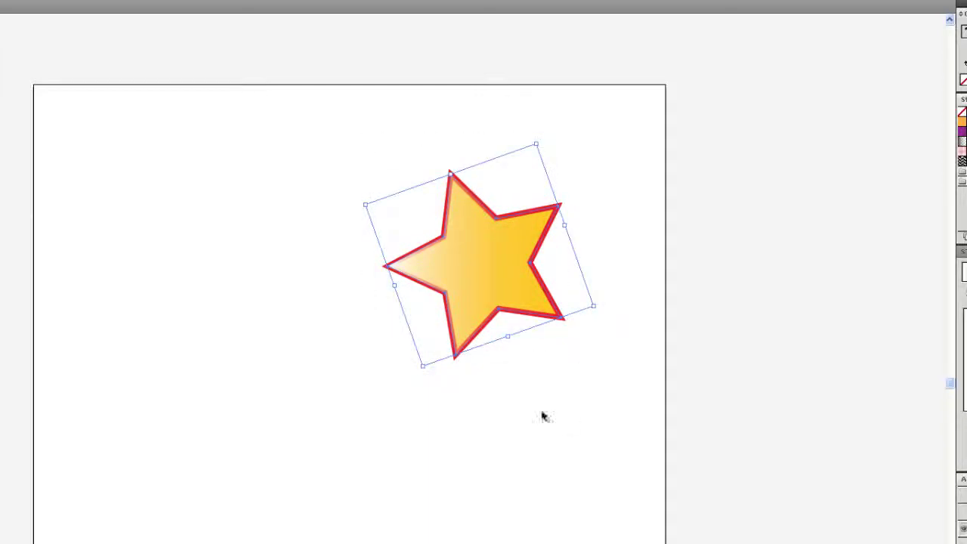
left_click(427, 181)
left_click(509, 251)
left_click_drag(508, 252, 511, 340)
left_click(506, 501)
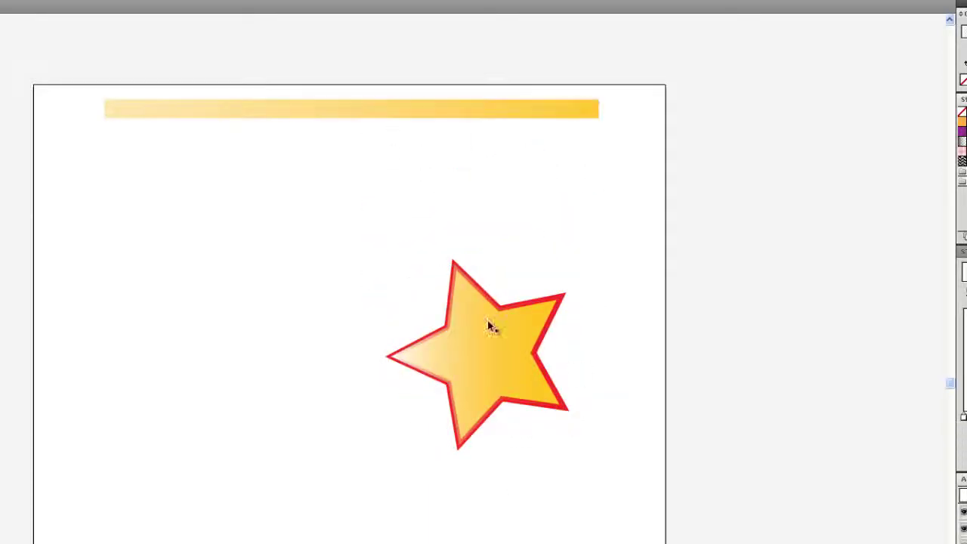
Step: Move the long gold gradient bar down from the artboard's upper edge and deselect it
left_click(295, 113)
left_click(127, 205)
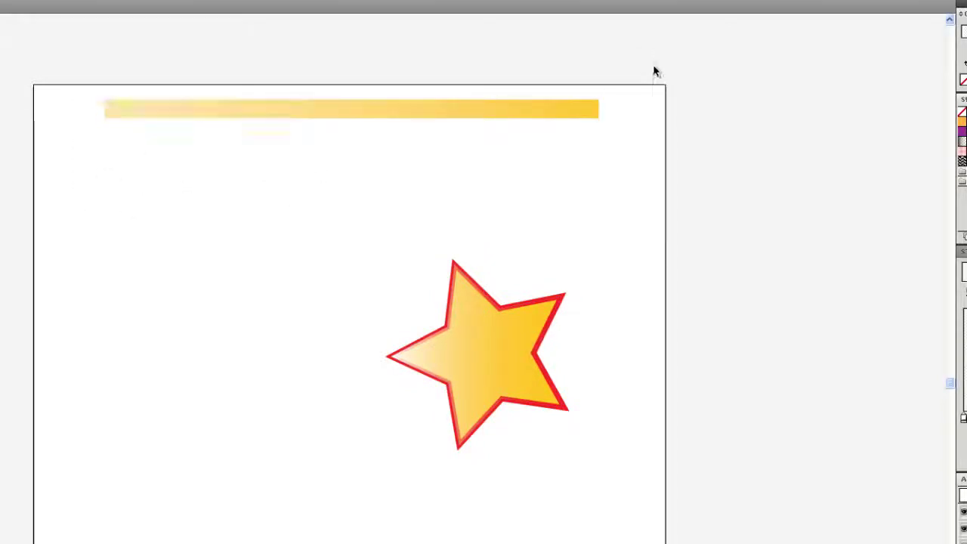
left_click_drag(411, 113, 415, 191)
left_click(416, 206)
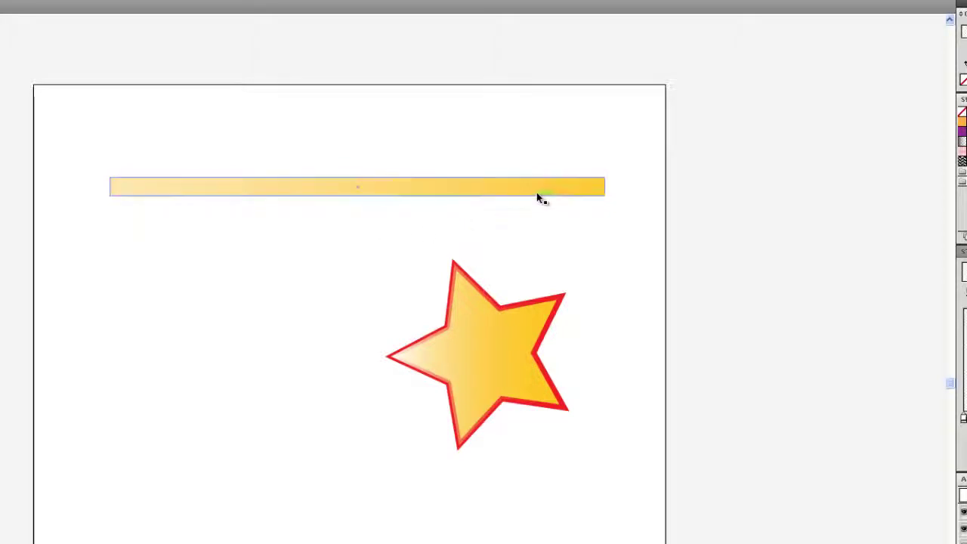
Step: Separate the bar's white gradient overlay from the solid gold bar by placing it just below
left_click(572, 192)
left_click(421, 242)
left_click(167, 189)
left_click(178, 210)
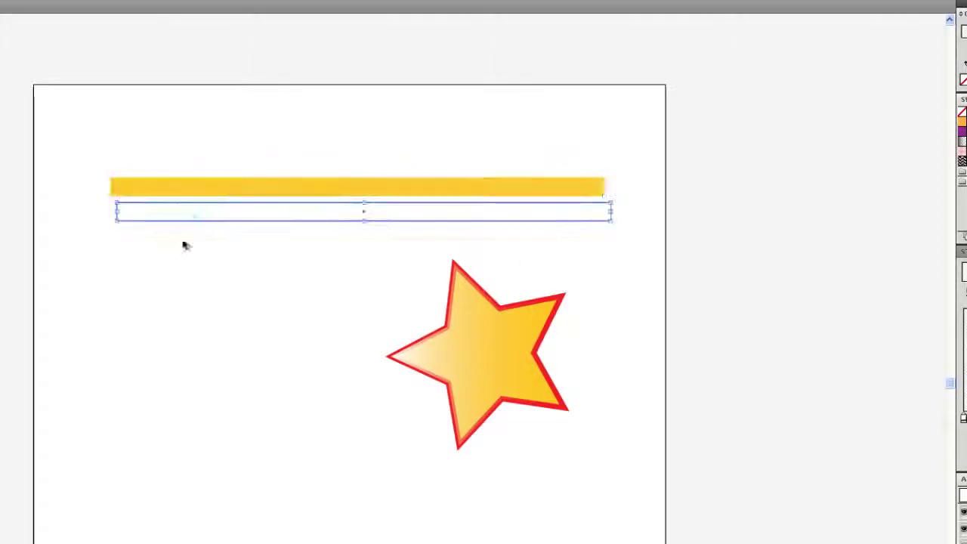
Step: Move the white gradient overlay back exactly onto the solid gold bar and clear the selection
left_click_drag(199, 214, 178, 193)
left_click(244, 282)
left_click(186, 194)
left_click(237, 300)
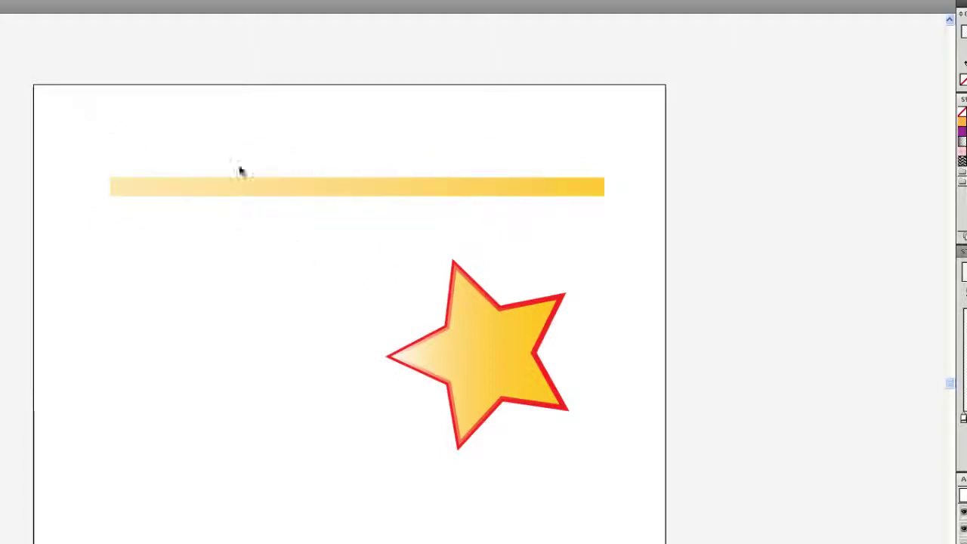
Step: Move the gold bar with its overlay up to the artboard's upper-left corner area, flush with its left edge, and deselect it
left_click_drag(559, 188, 479, 117)
left_click_drag(484, 118, 484, 117)
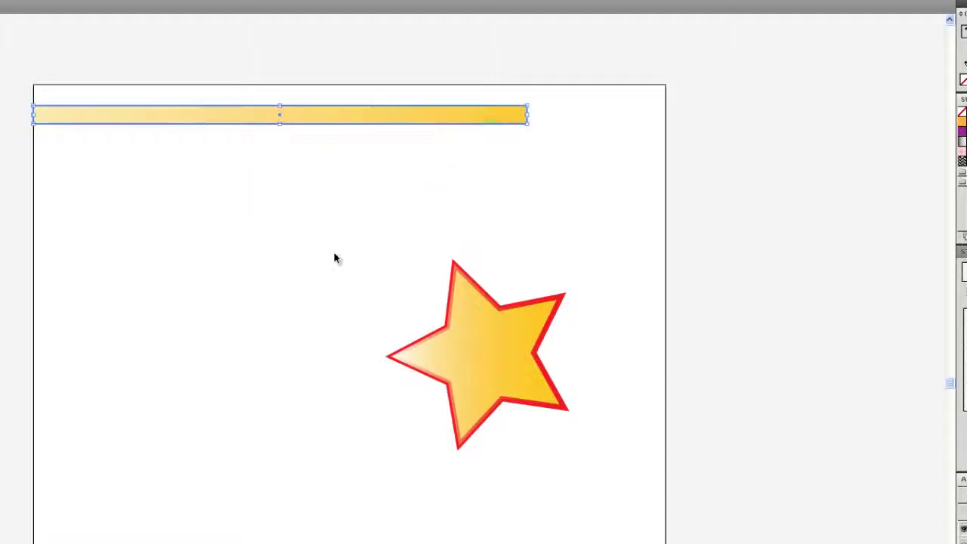
left_click(318, 278)
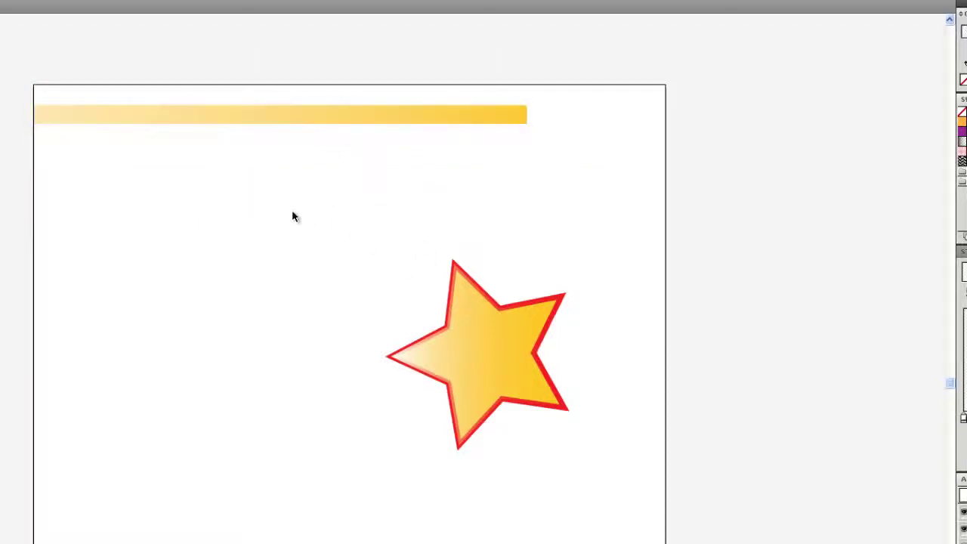
Step: Delete the gold star together with its gradient overlay from the artboard
left_click_drag(294, 216, 611, 425)
left_click_drag(224, 149, 620, 540)
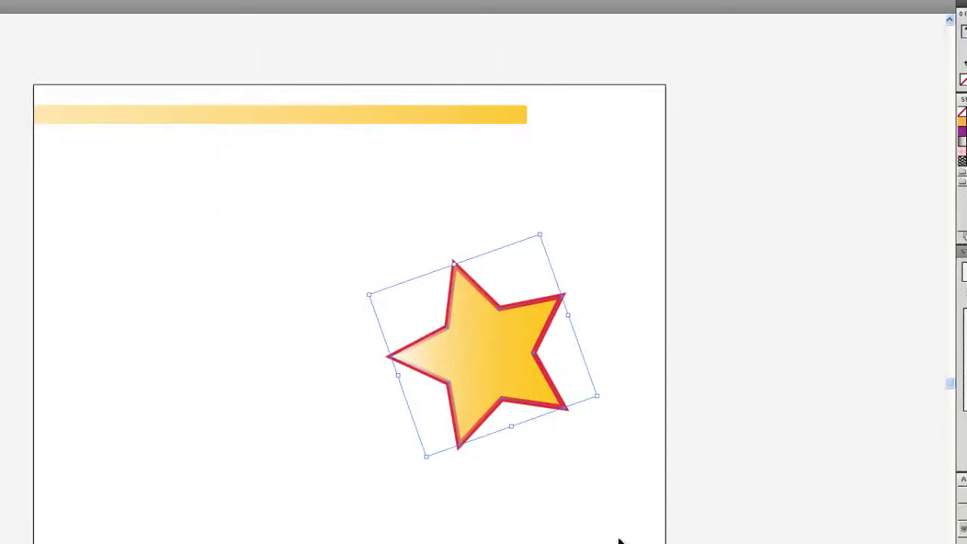
left_click(620, 540)
key("Delete")
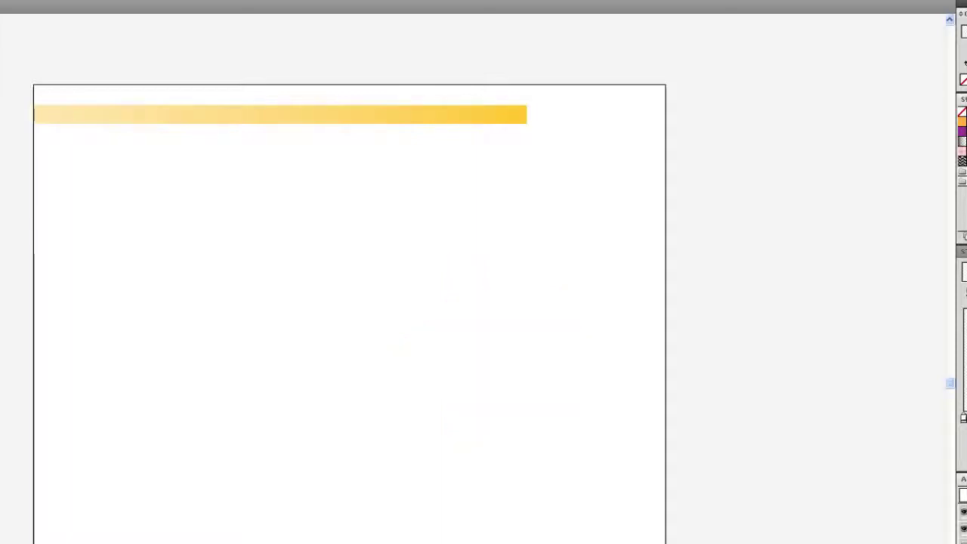
Step: Examine the gold bar and its gradient overlay by selecting them together and individually, leaving nothing selected
scroll(295, 250, "down", 1)
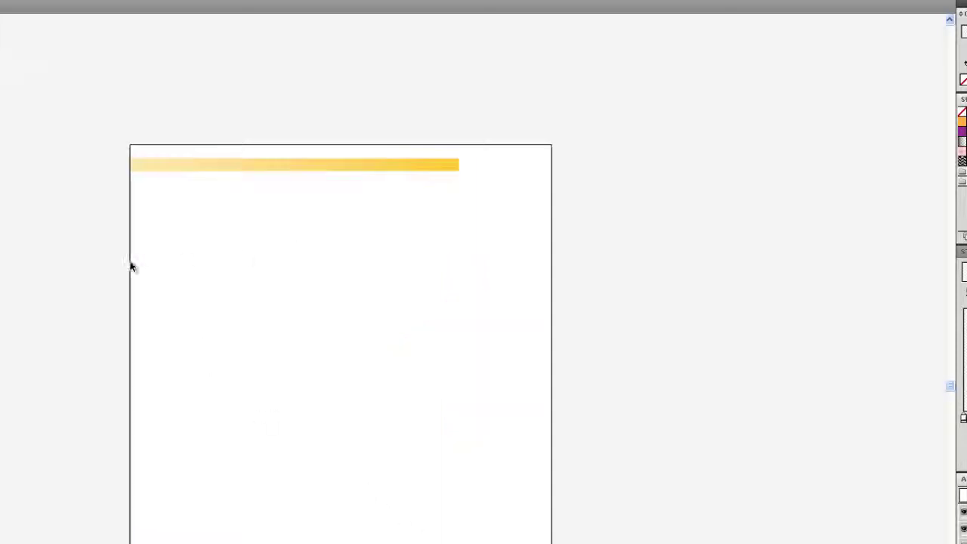
left_click_drag(62, 249, 551, 90)
left_click(375, 285)
left_click_drag(73, 255, 457, 160)
left_click(277, 202)
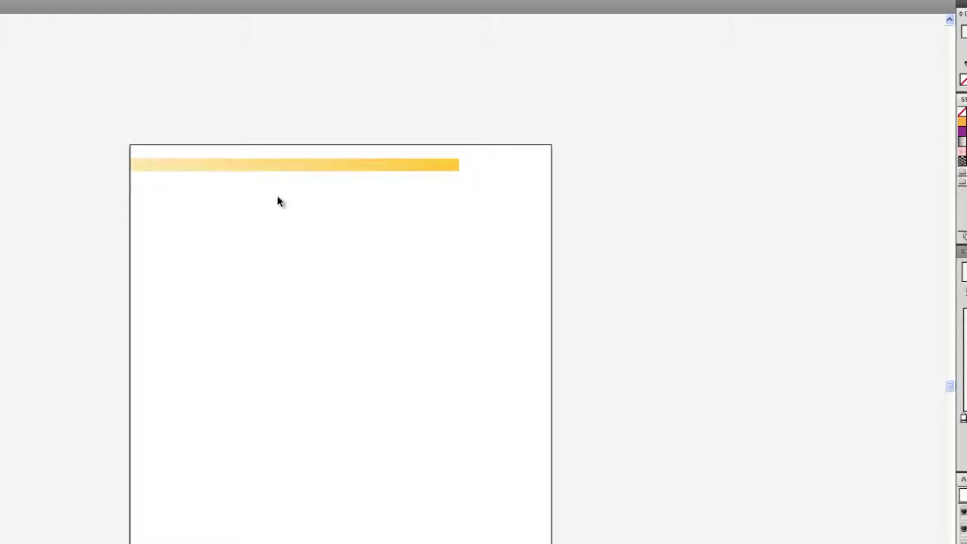
left_click(411, 167)
left_click(340, 216)
left_click(363, 168)
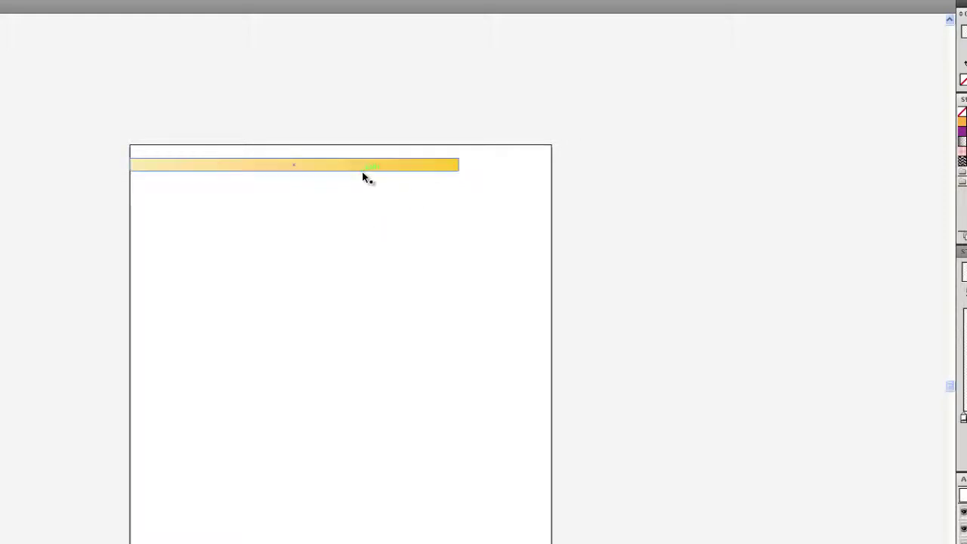
left_click(387, 184)
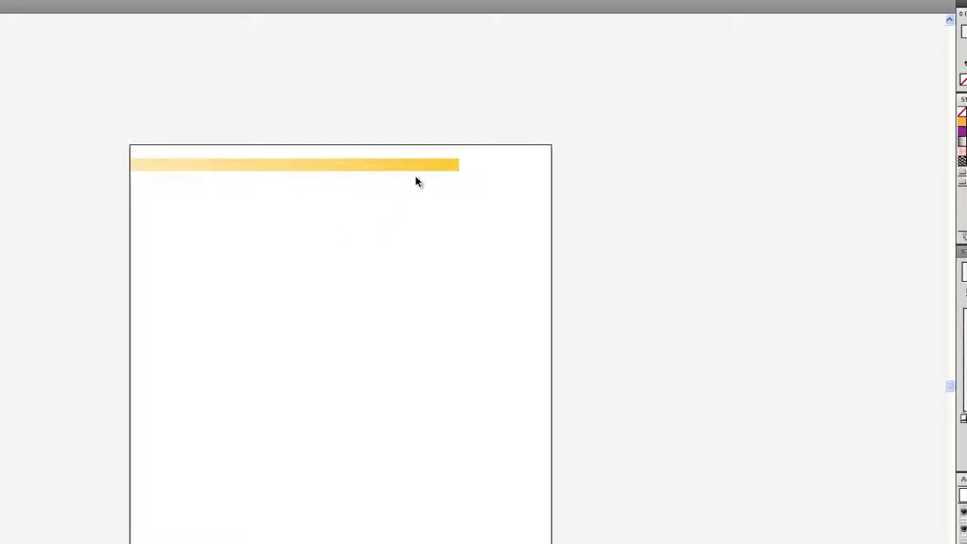
Step: Compare the gold bar with and without its white gradient overlay by hiding the overlay path and showing it again
scroll(416, 243, "up", 1)
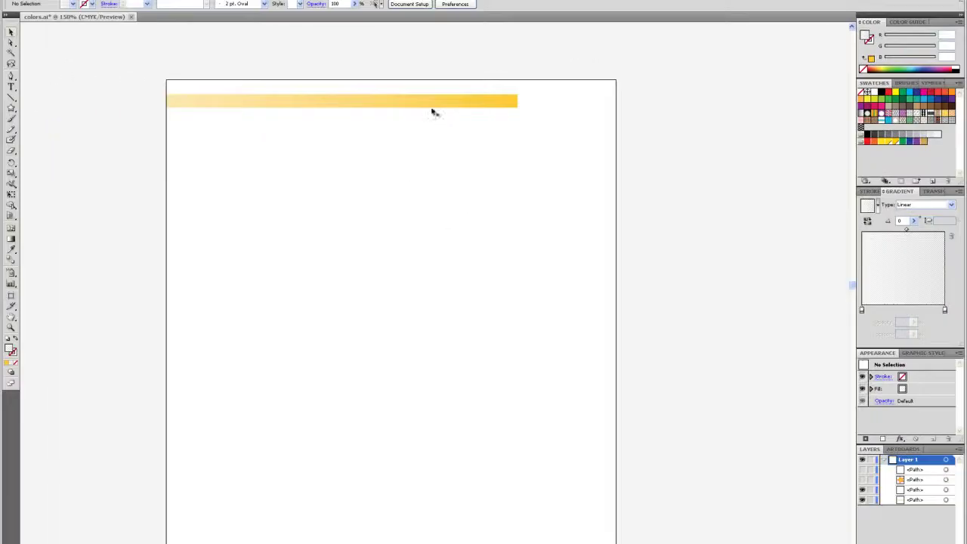
left_click(432, 108)
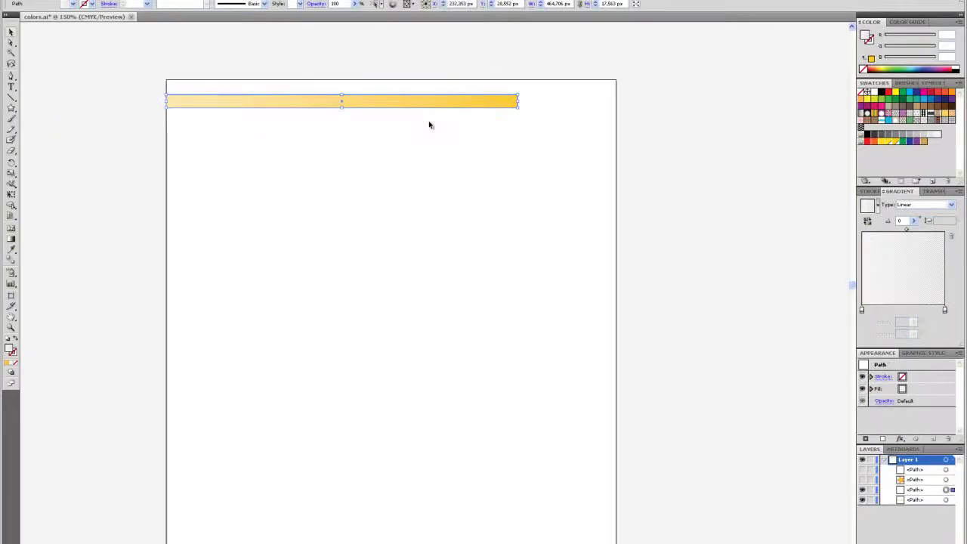
scroll(430, 122, "down", 1)
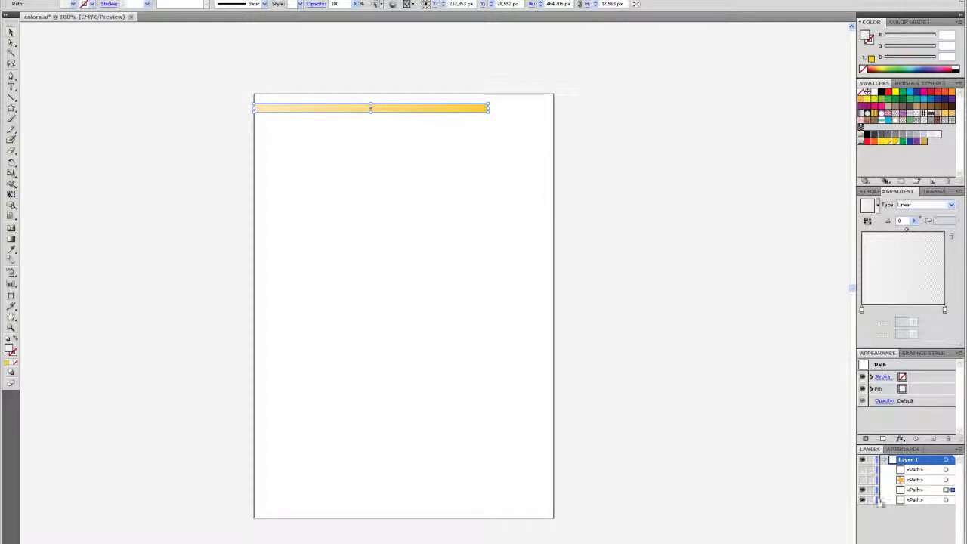
left_click(862, 490)
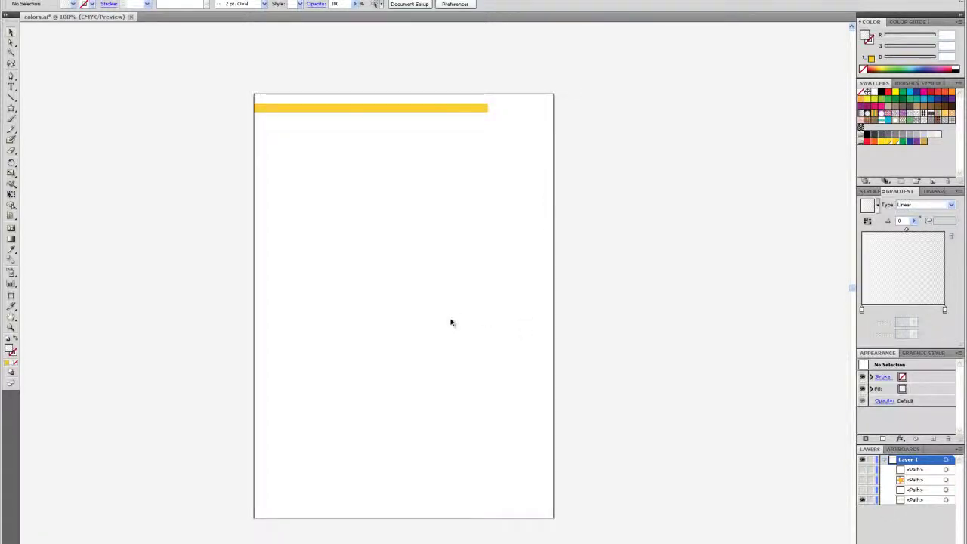
left_click(862, 490)
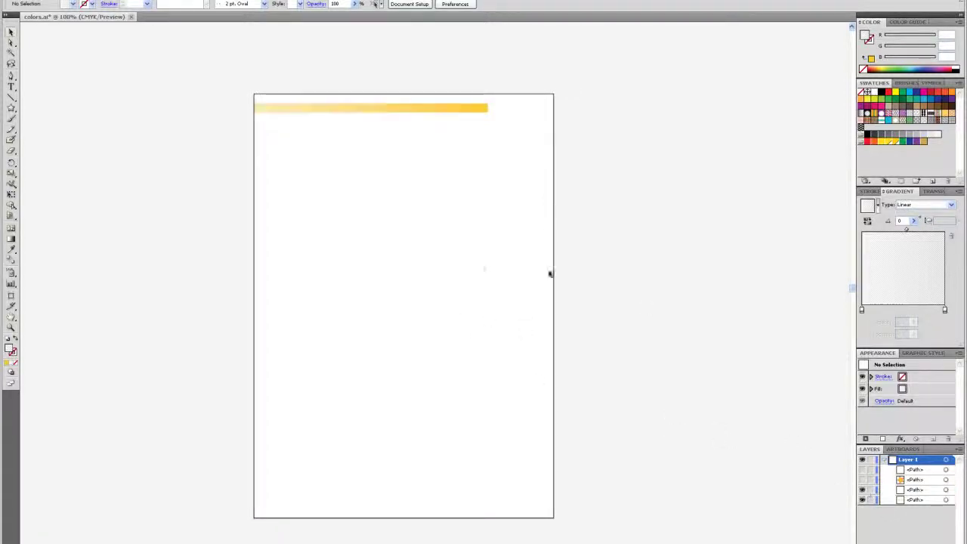
key("ctrl+equal")
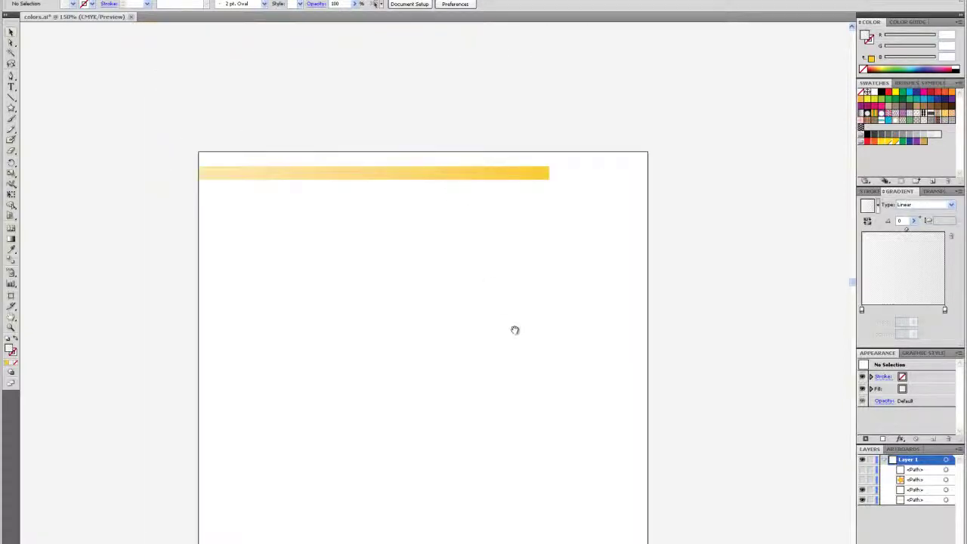